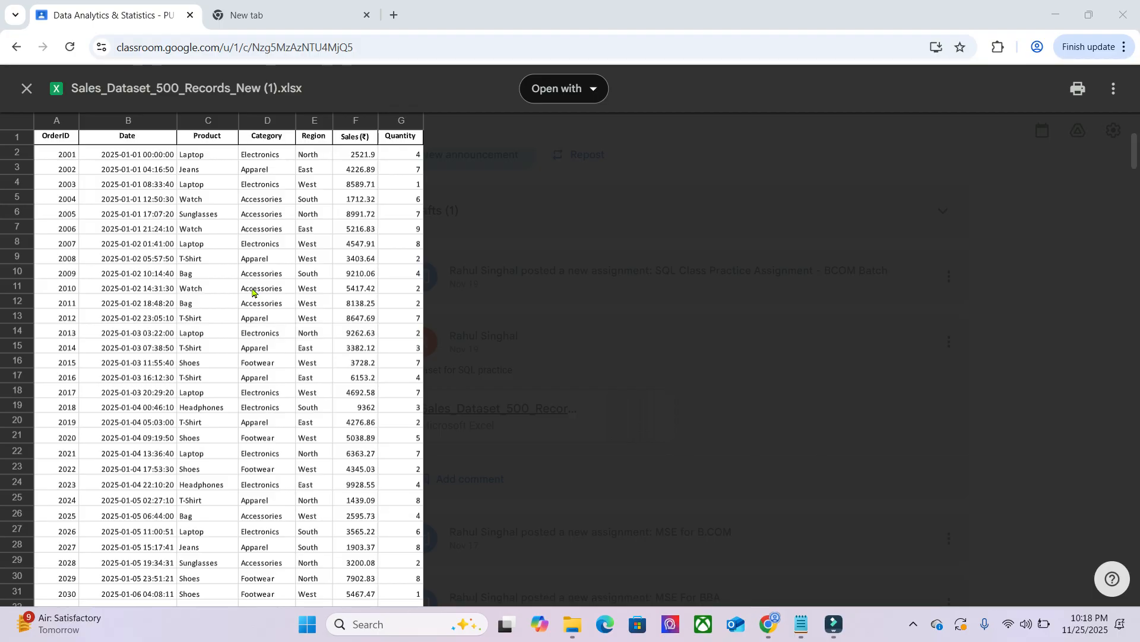
# - Open the Sales_Dataset_500_Records_New (1).xlsx attachment in Google Sheets and download it as a comma-separated values file to the Downloads folder
pyautogui.click(573, 100)
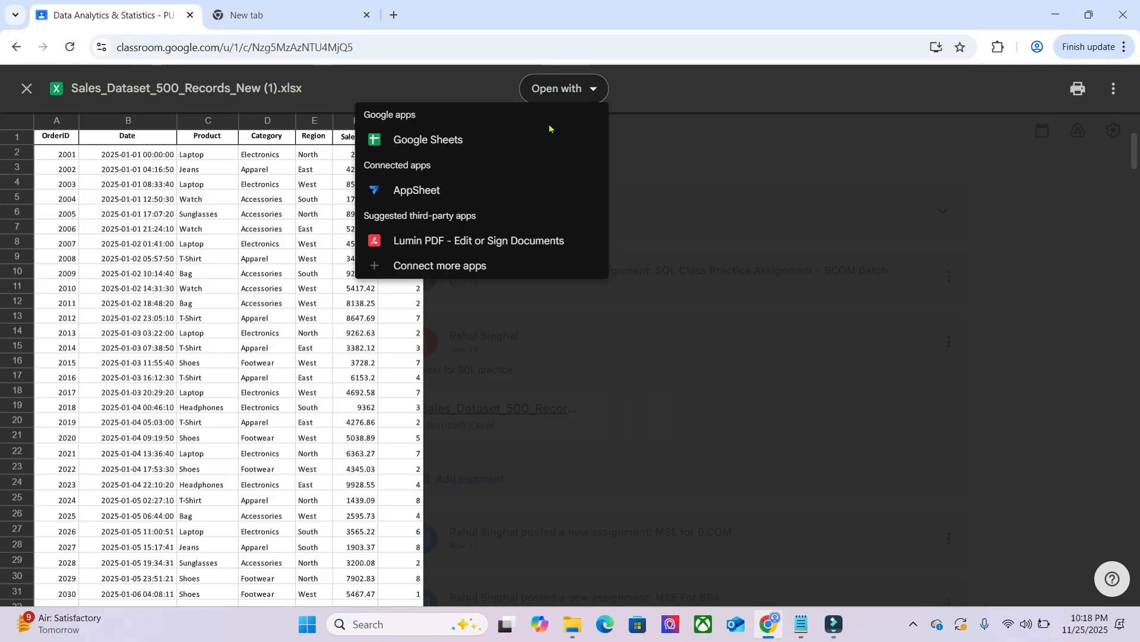
pyautogui.click(479, 146)
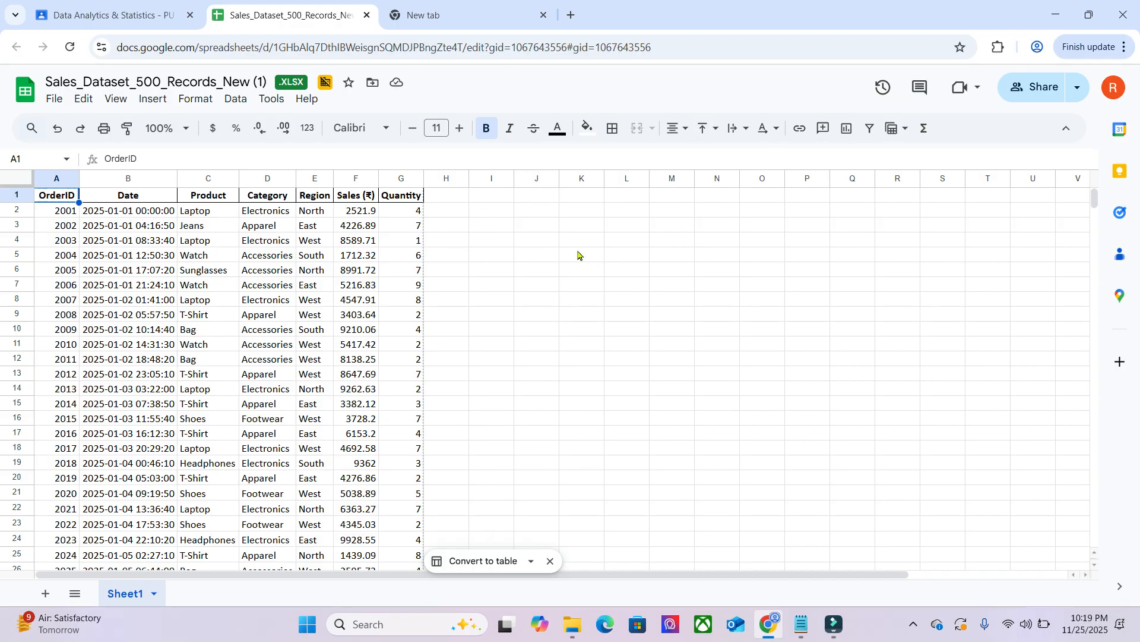
pyautogui.click(55, 99)
pyautogui.moveTo(142, 310)
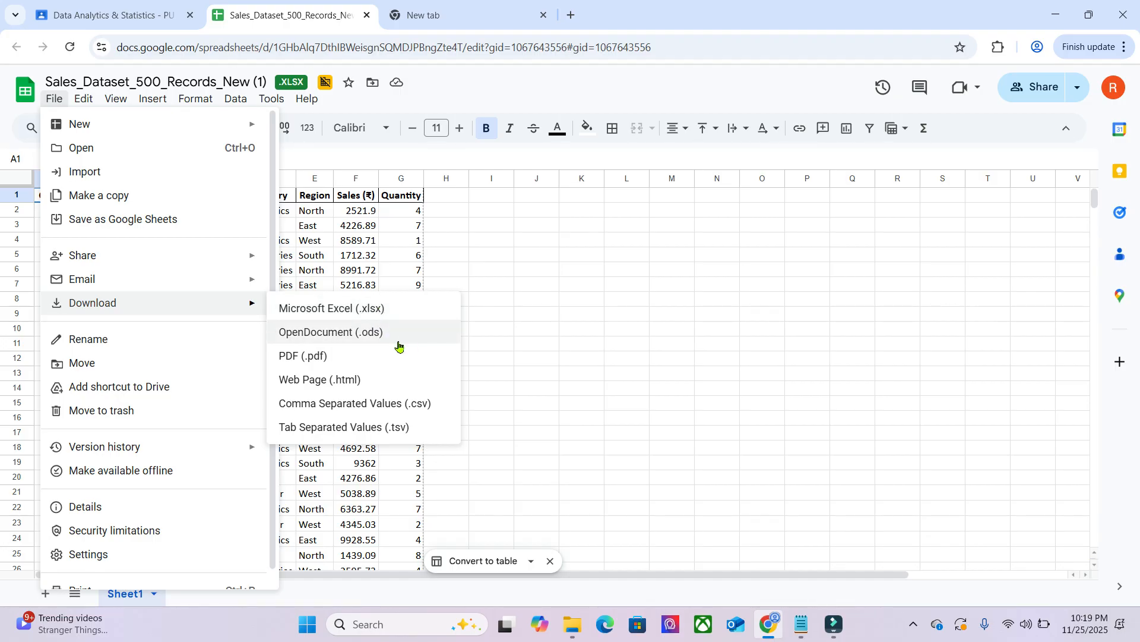
pyautogui.click(397, 407)
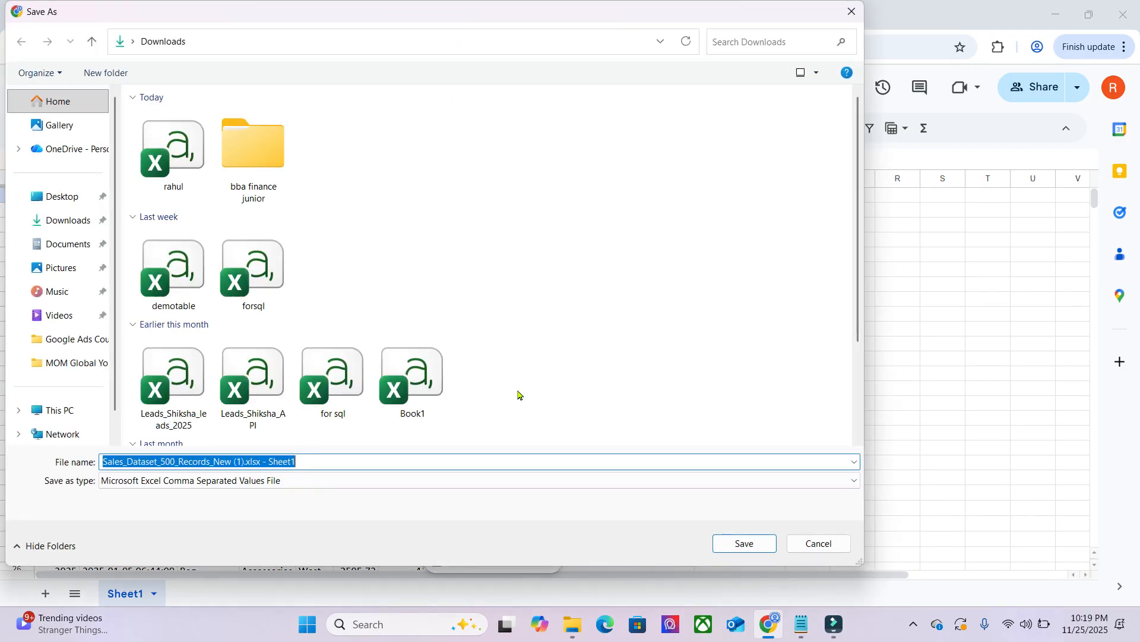
pyautogui.click(746, 544)
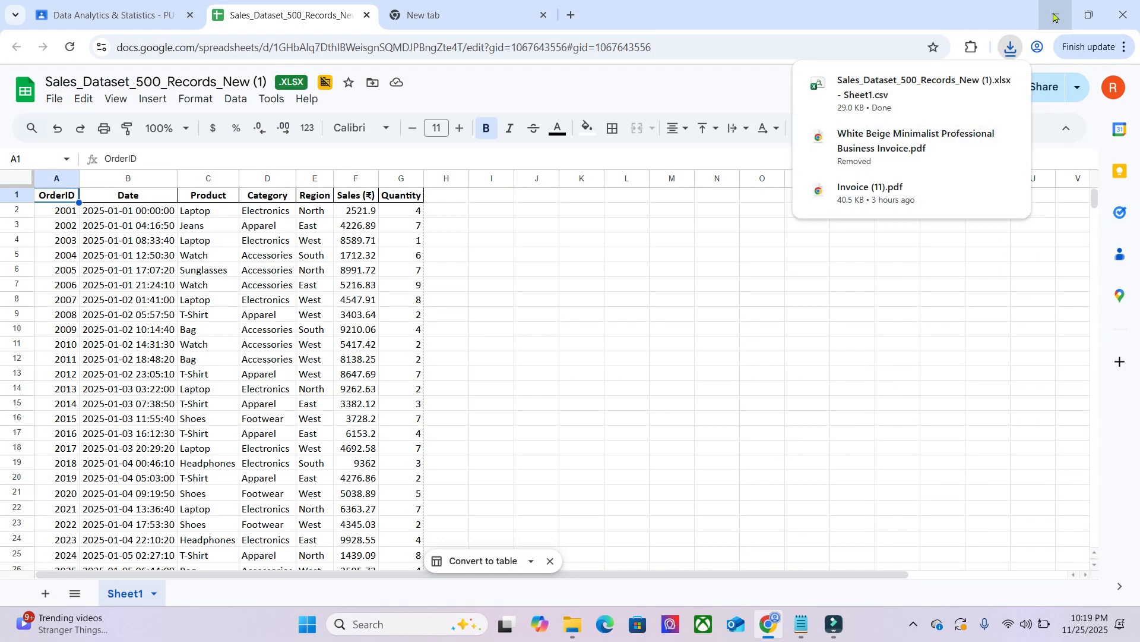
# - Launch MySQL Workbench 8.0 CE and connect to Local instance MySQL80 by entering the root account password
pyautogui.click(415, 634)
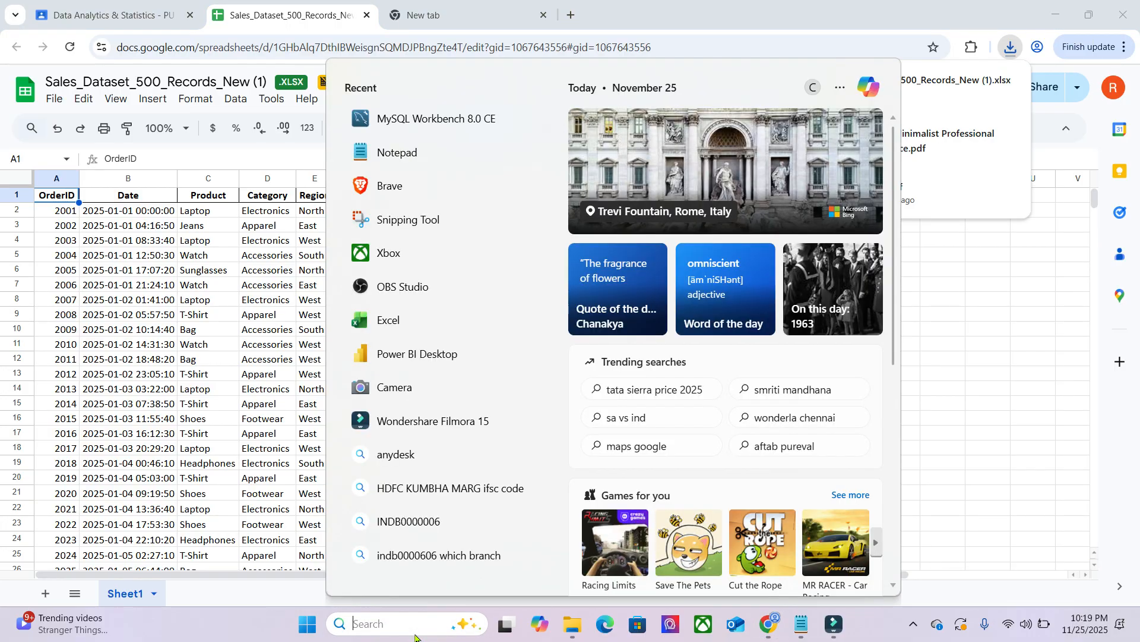
pyautogui.write('work')
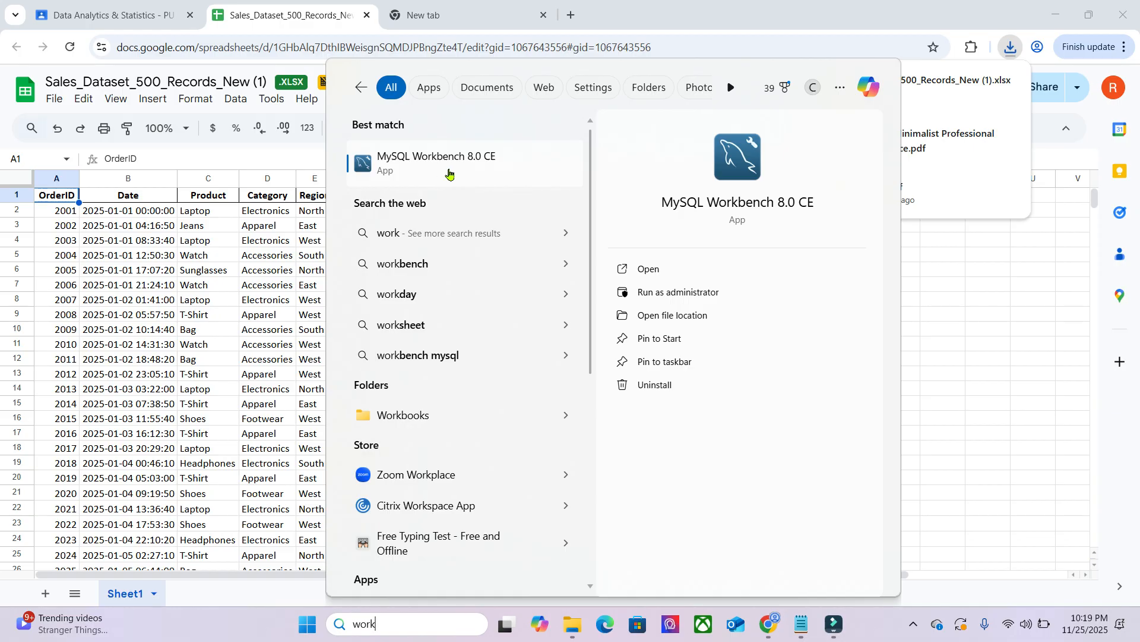
pyautogui.click(471, 170)
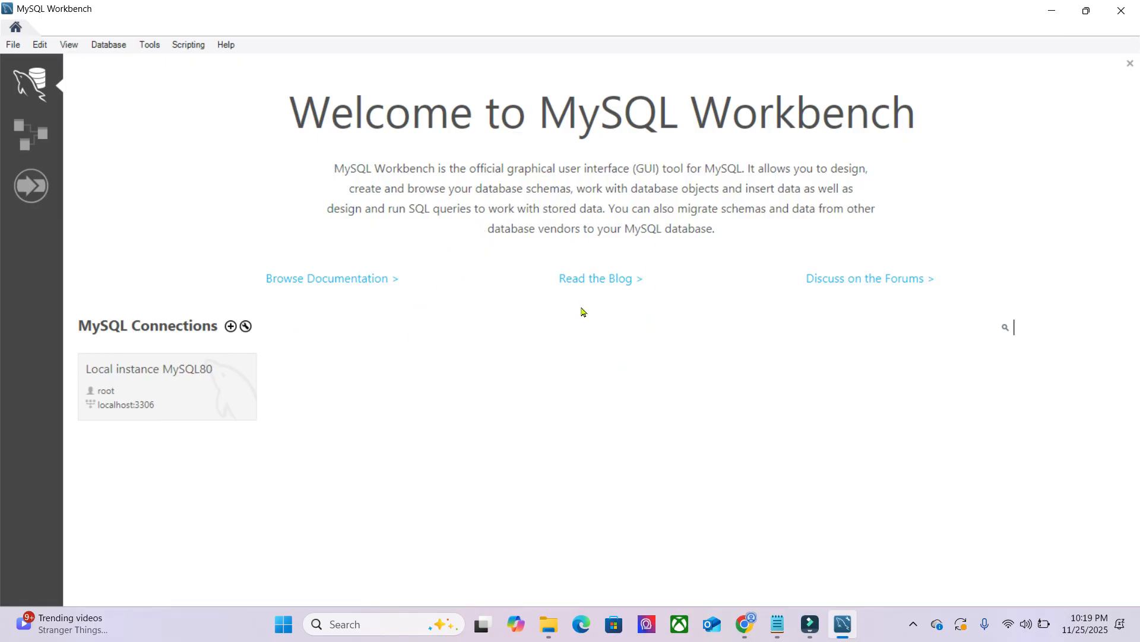
pyautogui.click(213, 388)
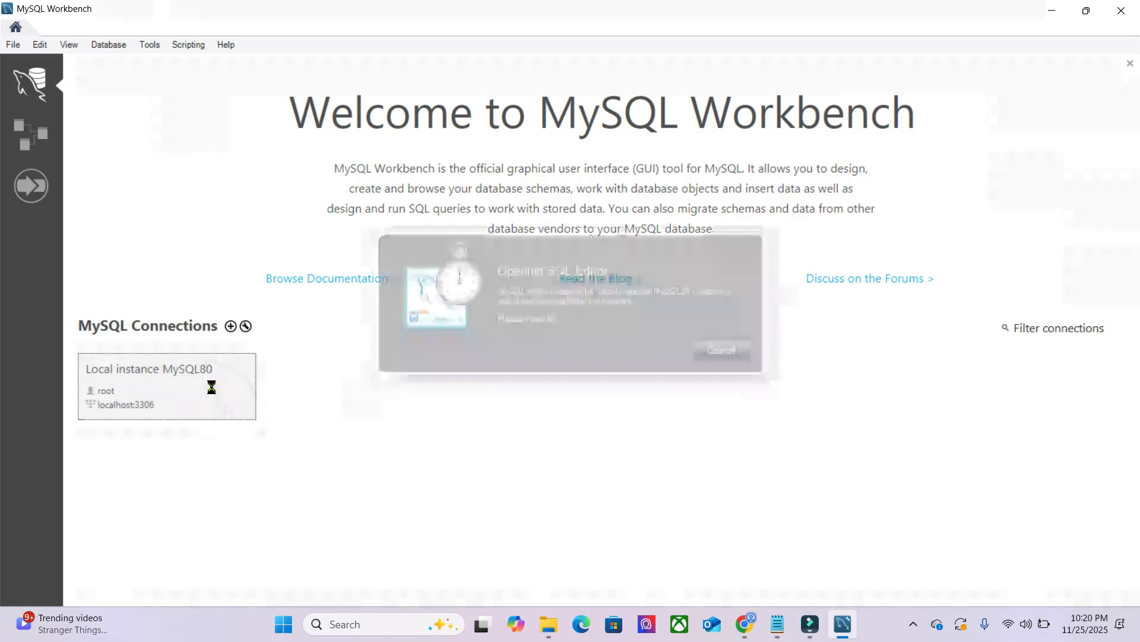
pyautogui.write('*')
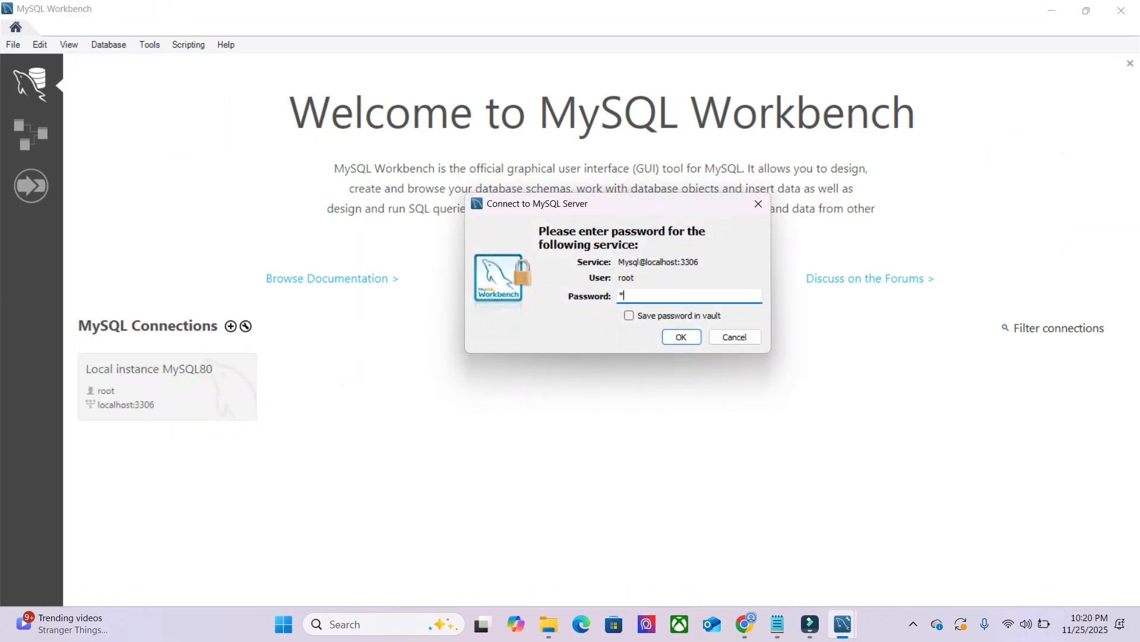
pyautogui.write('***')
pyautogui.click(682, 337)
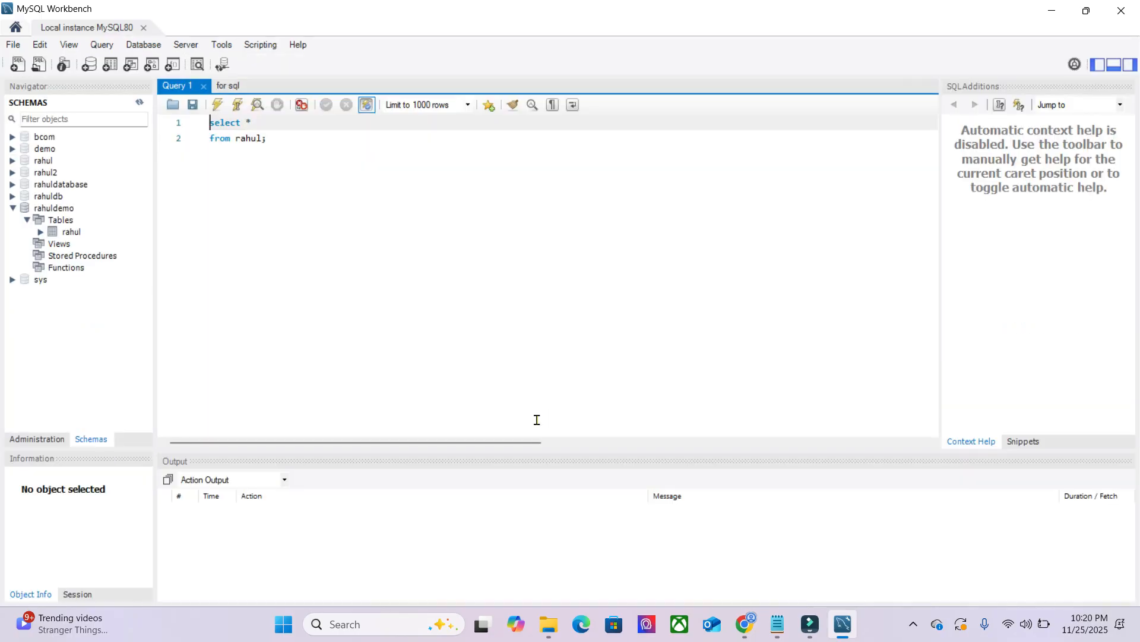
# - Delete the existing query text from the Query 1 editor and collapse the expanded schema in the schema list
pyautogui.moveTo(281, 148); pyautogui.dragTo(194, 136)
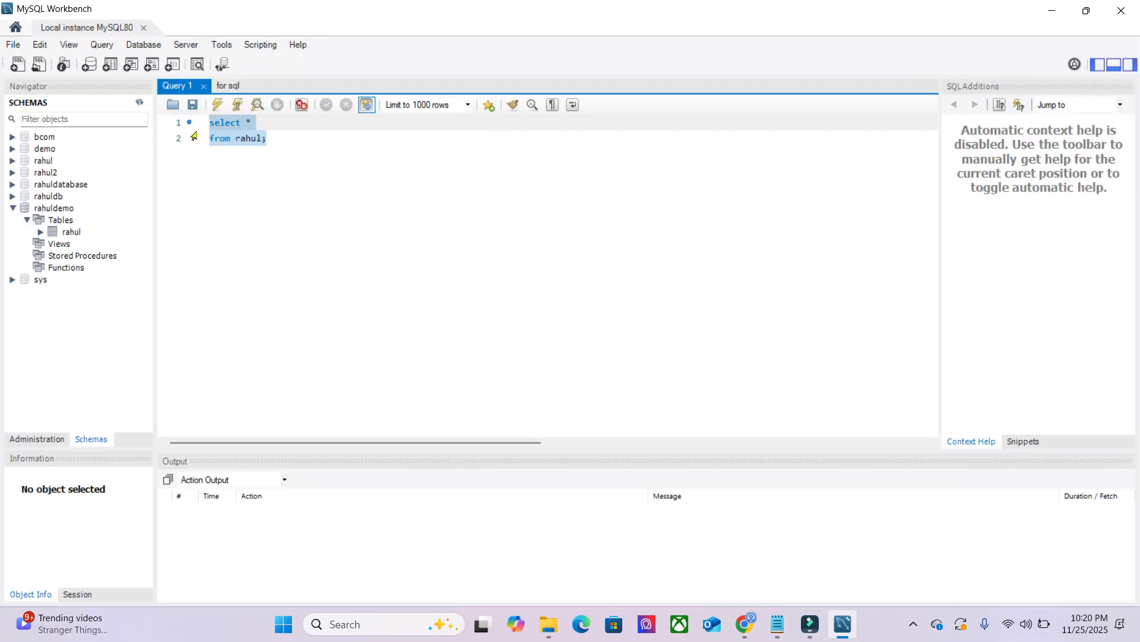
pyautogui.press('Delete')
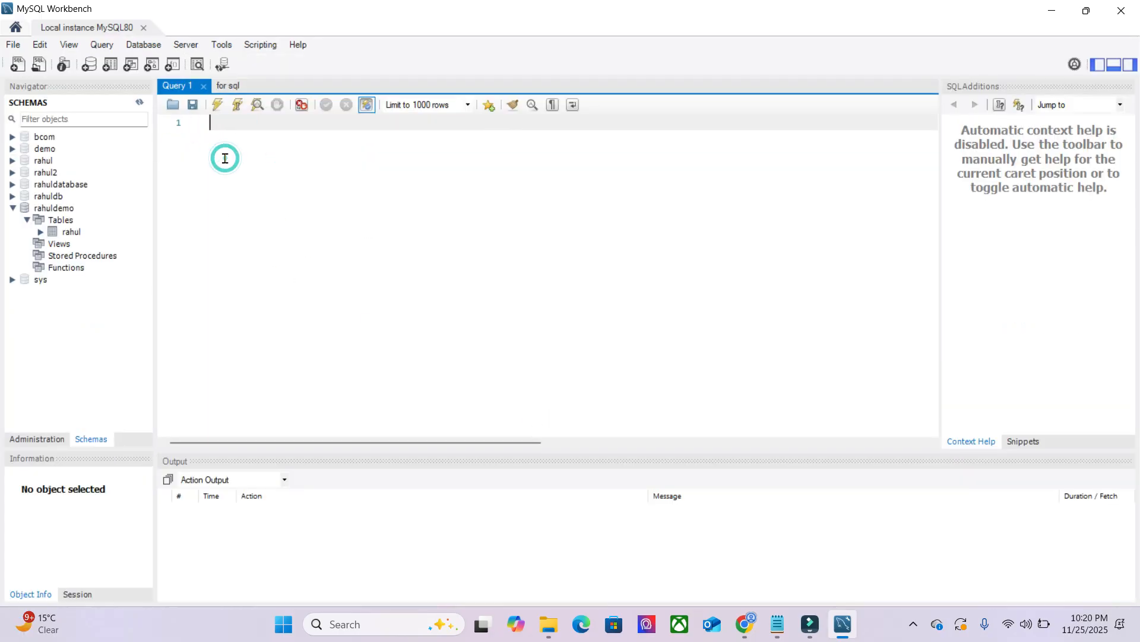
pyautogui.click(42, 441)
pyautogui.click(82, 444)
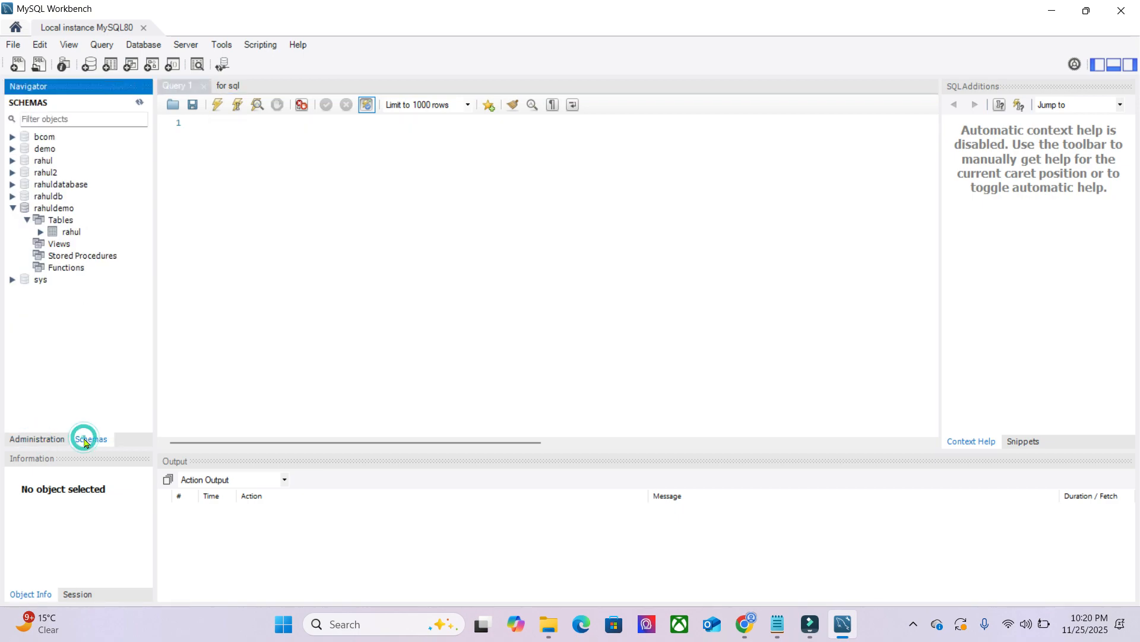
pyautogui.click(31, 442)
pyautogui.click(94, 446)
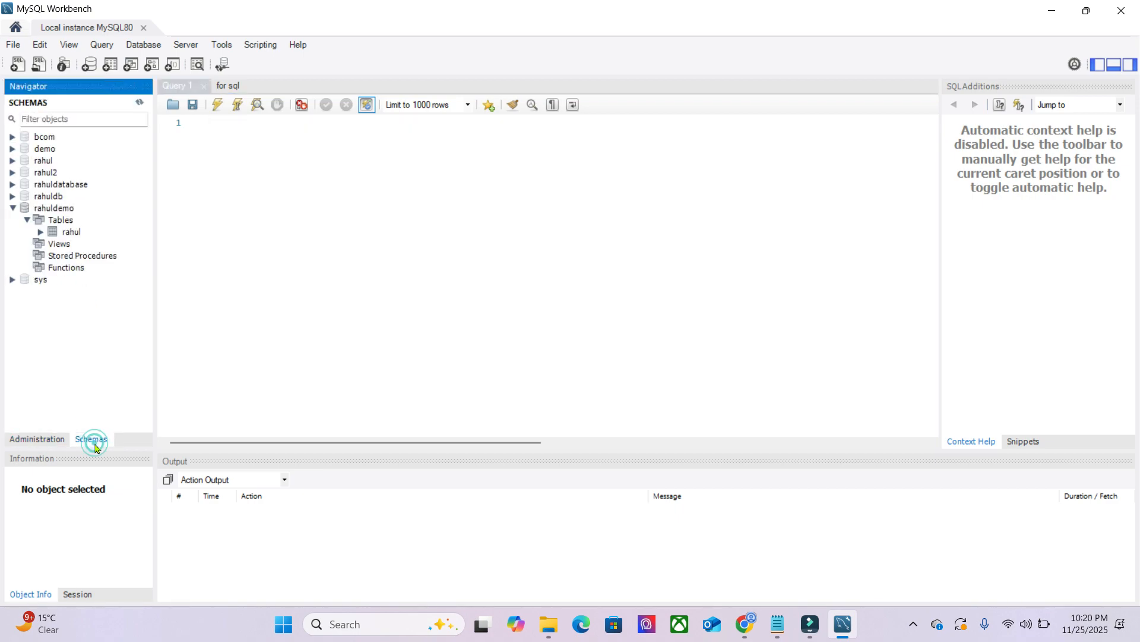
pyautogui.click(13, 208)
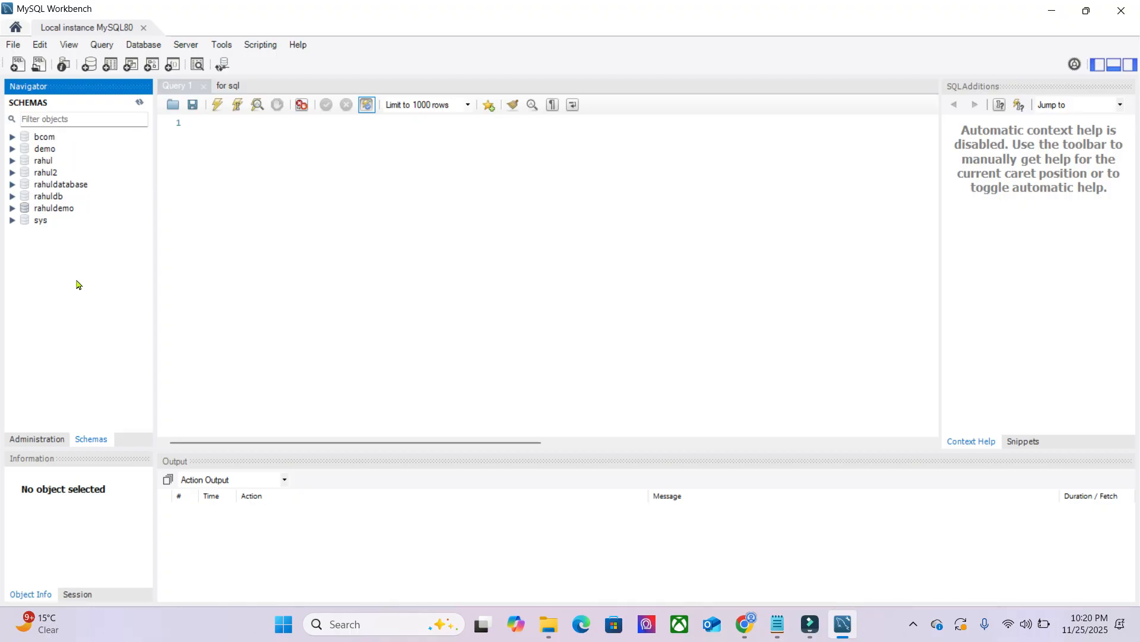
# - Write the statement "create database mydb;" in the empty query editor, with the editor text enlarged
pyautogui.click(219, 179)
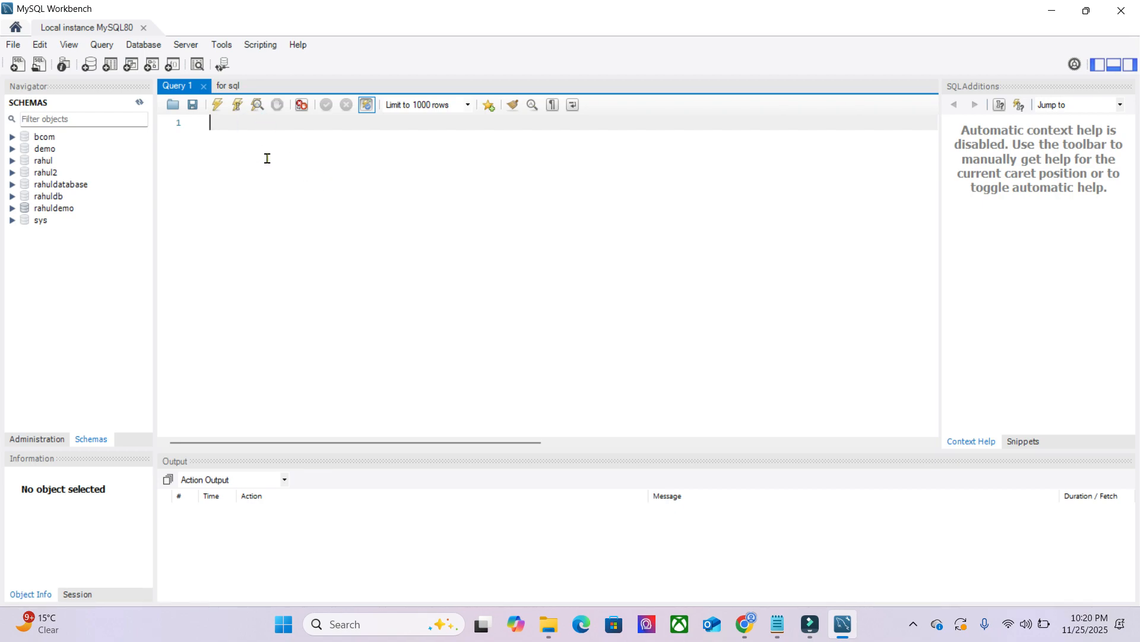
pyautogui.write('create')
pyautogui.scroll(3, 267, 132)
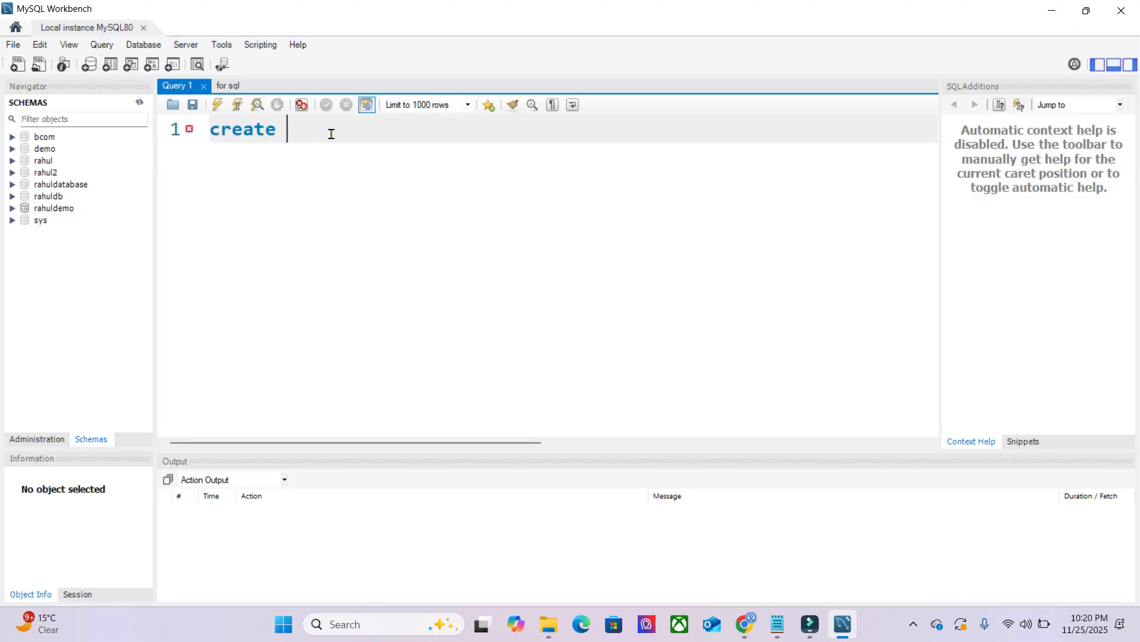
pyautogui.write('data')
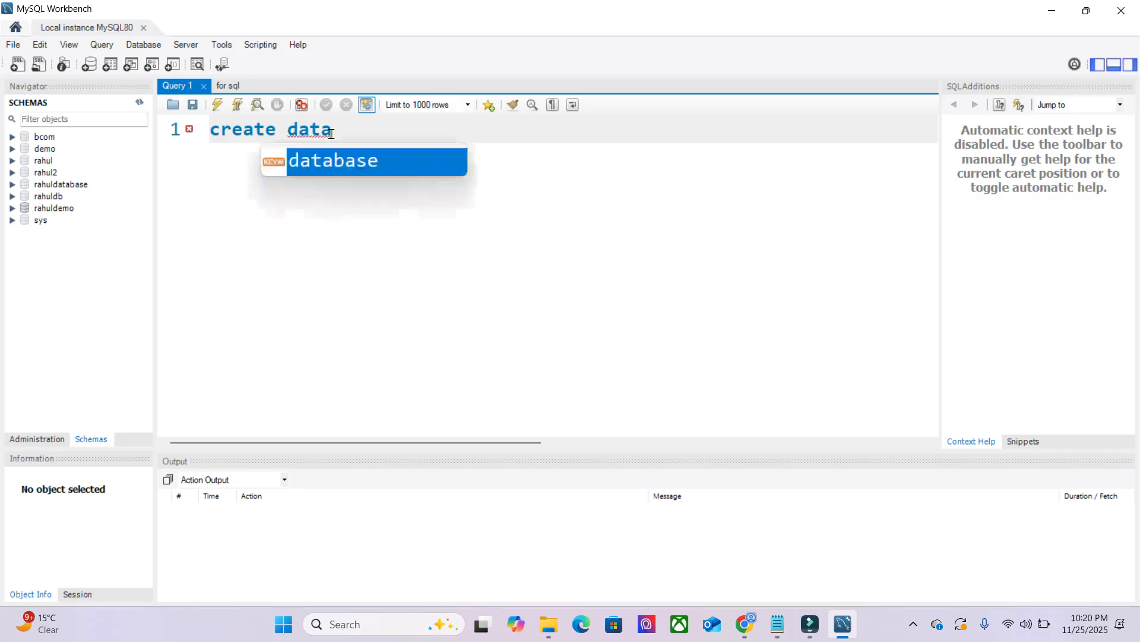
pyautogui.write('base')
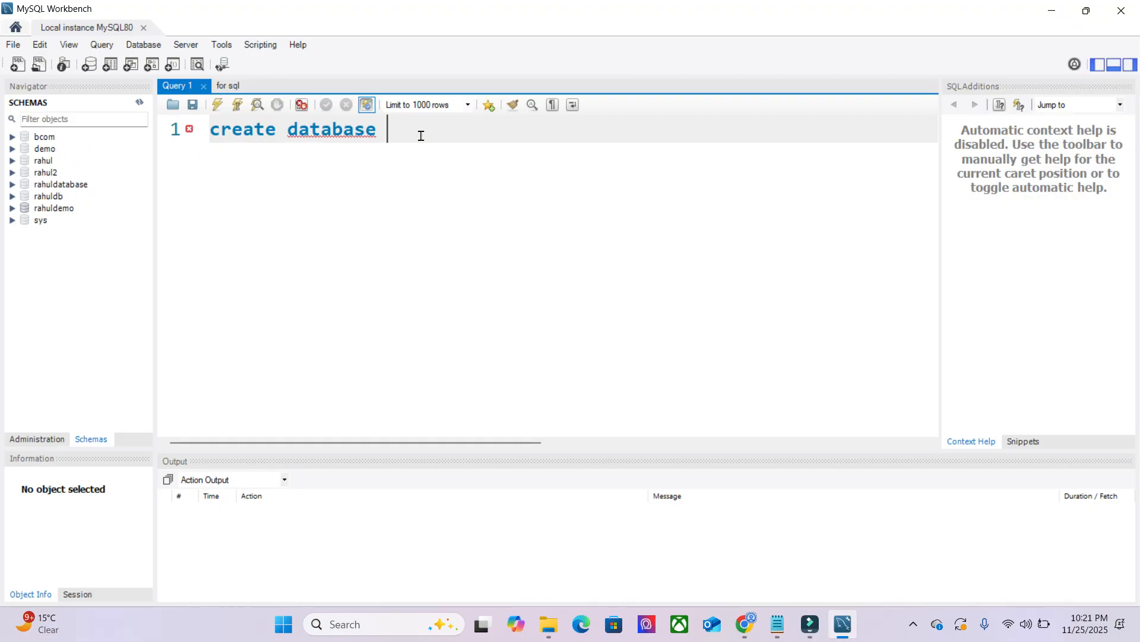
pyautogui.write('mydb;')
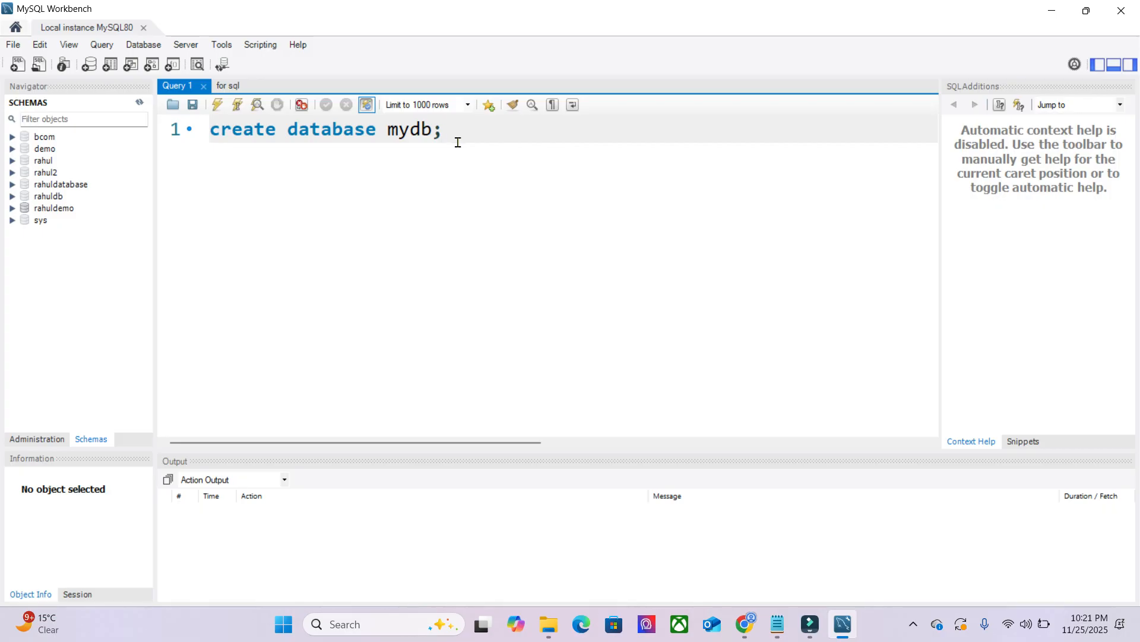
# - Execute the create database statement for mydb and refresh the schema list
pyautogui.moveTo(460, 137); pyautogui.dragTo(207, 141)
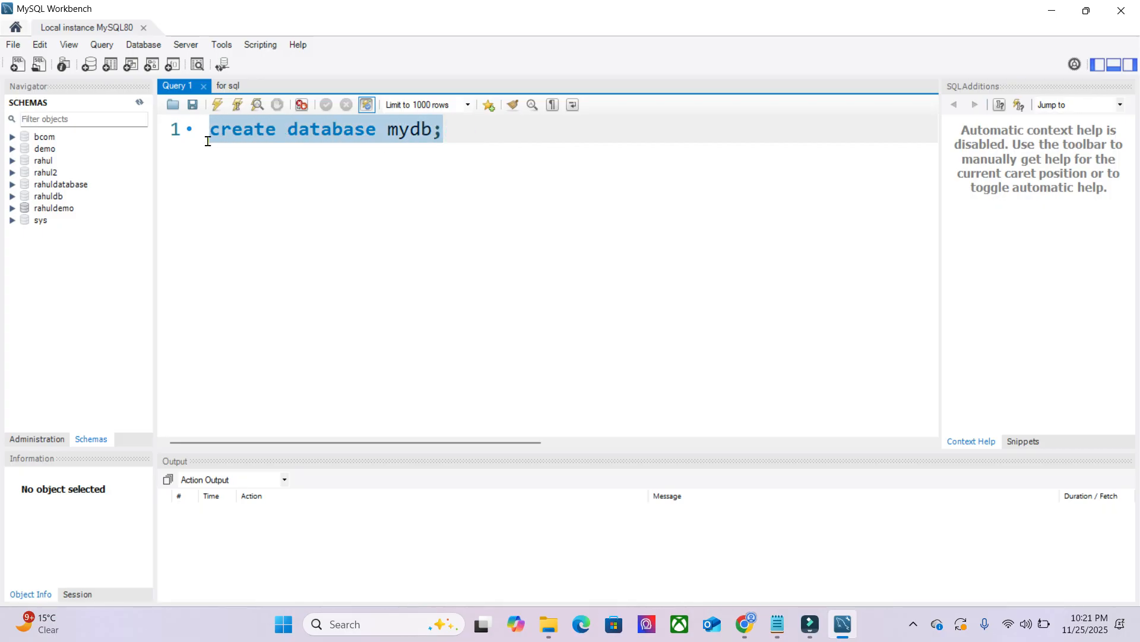
pyautogui.click(219, 106)
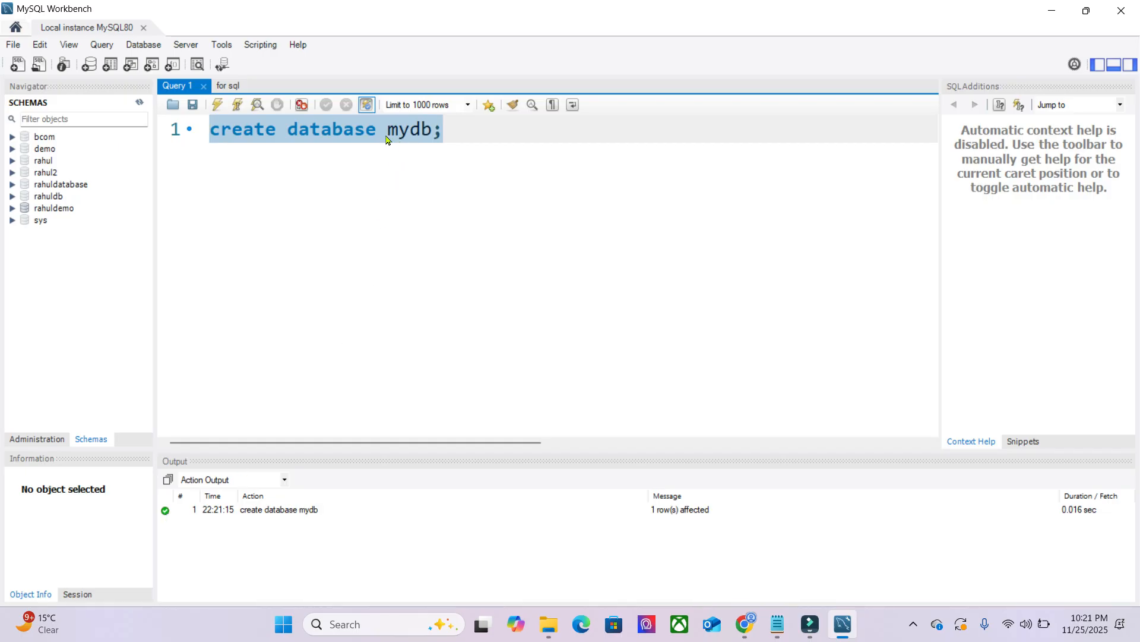
pyautogui.moveTo(387, 132); pyautogui.dragTo(430, 132)
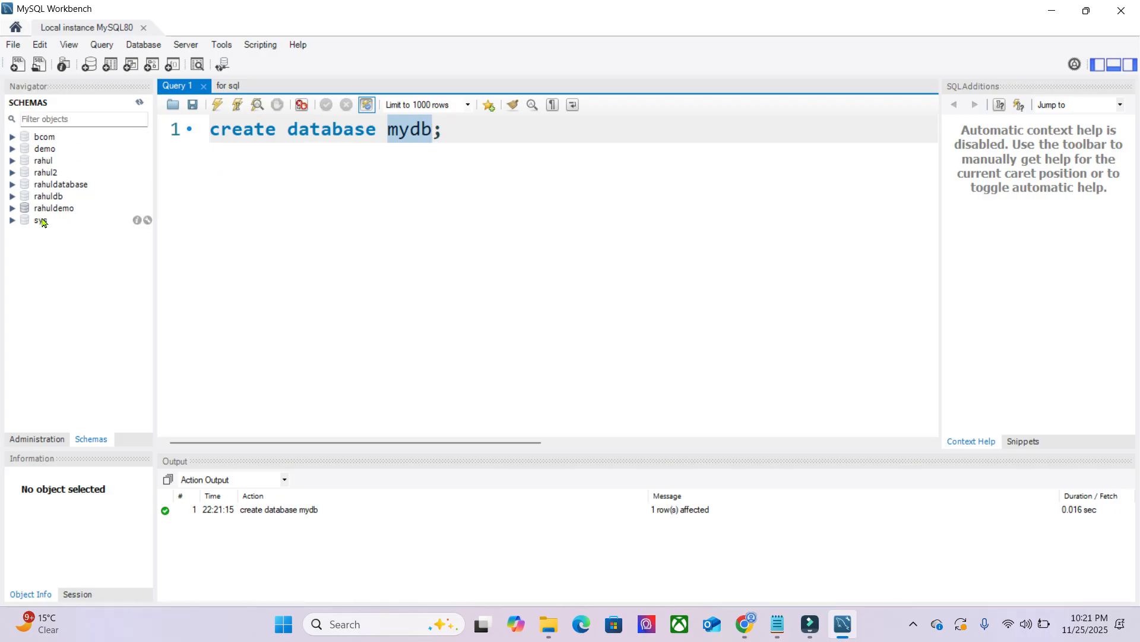
pyautogui.click(139, 105)
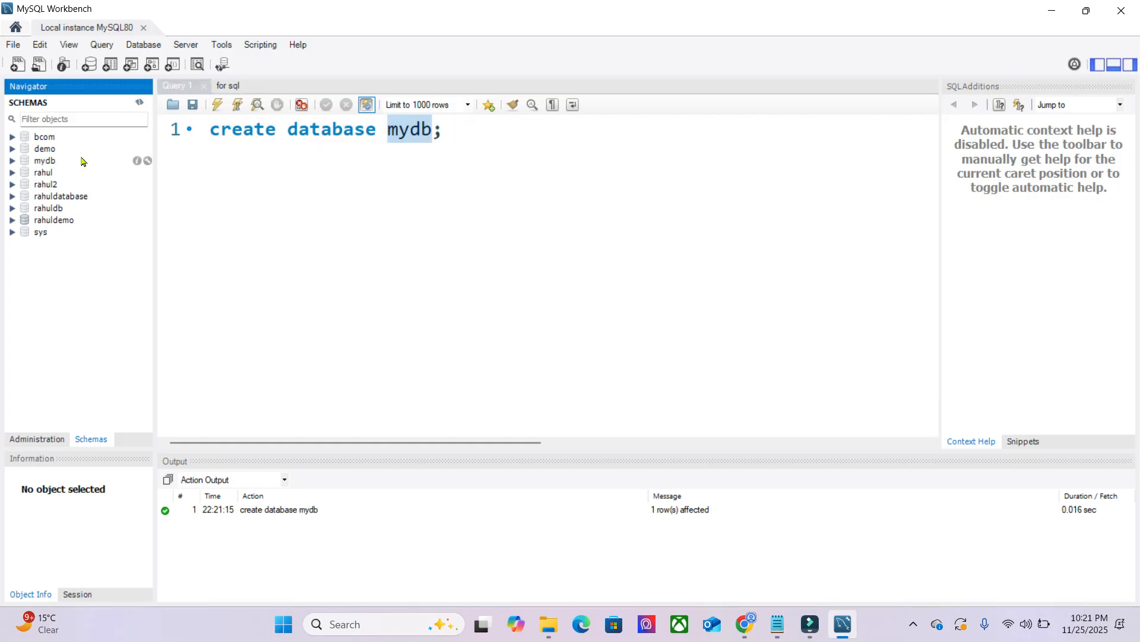
# - Start a table data import into the mydb schema with Sales_Dataset_500_Records_New (1).xlsx - Sheet1.csv from Downloads as the source file
pyautogui.click(60, 164)
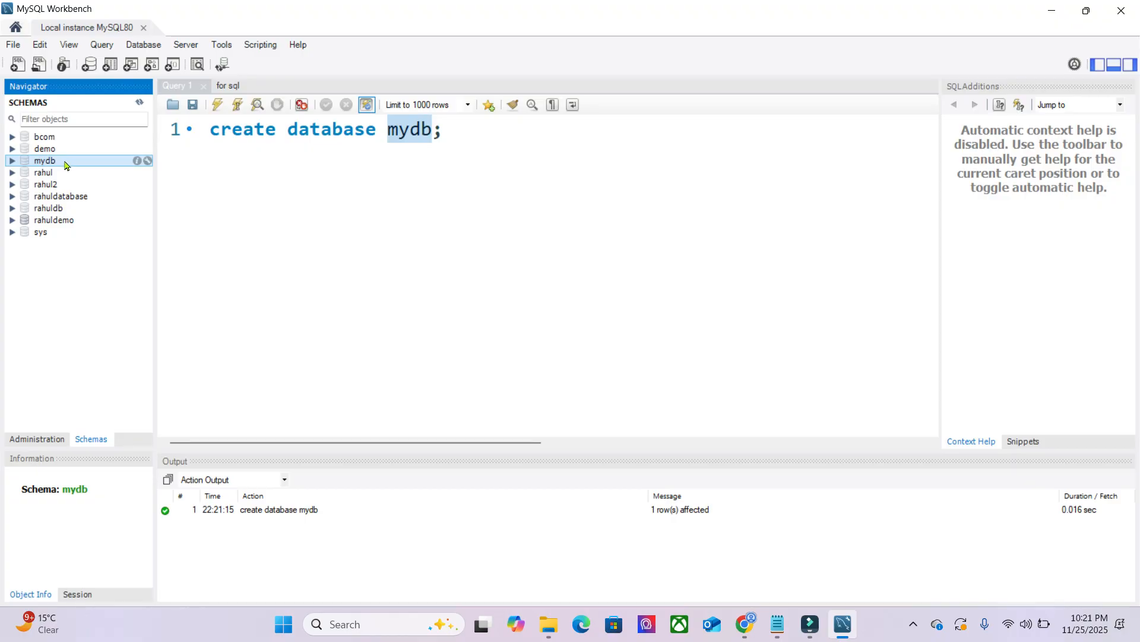
pyautogui.rightClick(65, 166)
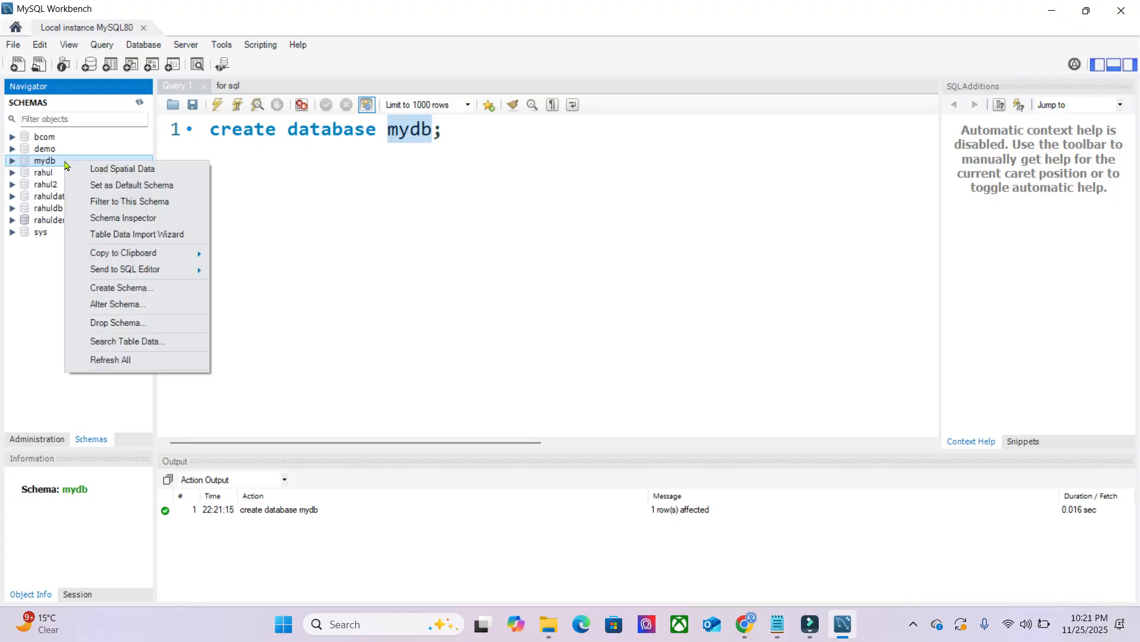
pyautogui.click(135, 235)
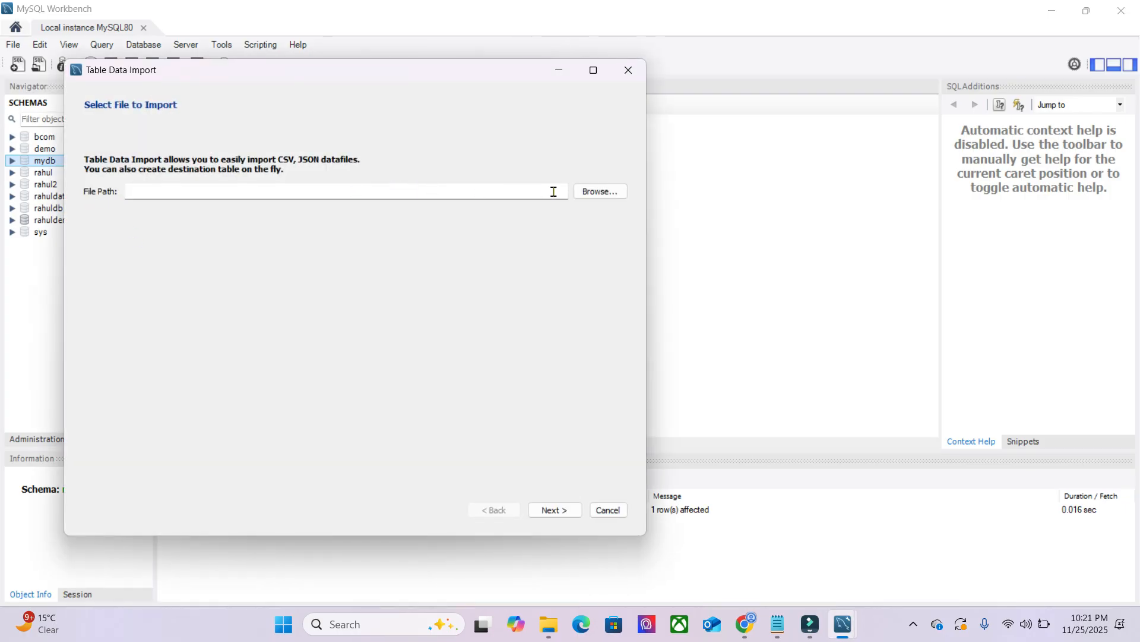
pyautogui.click(595, 193)
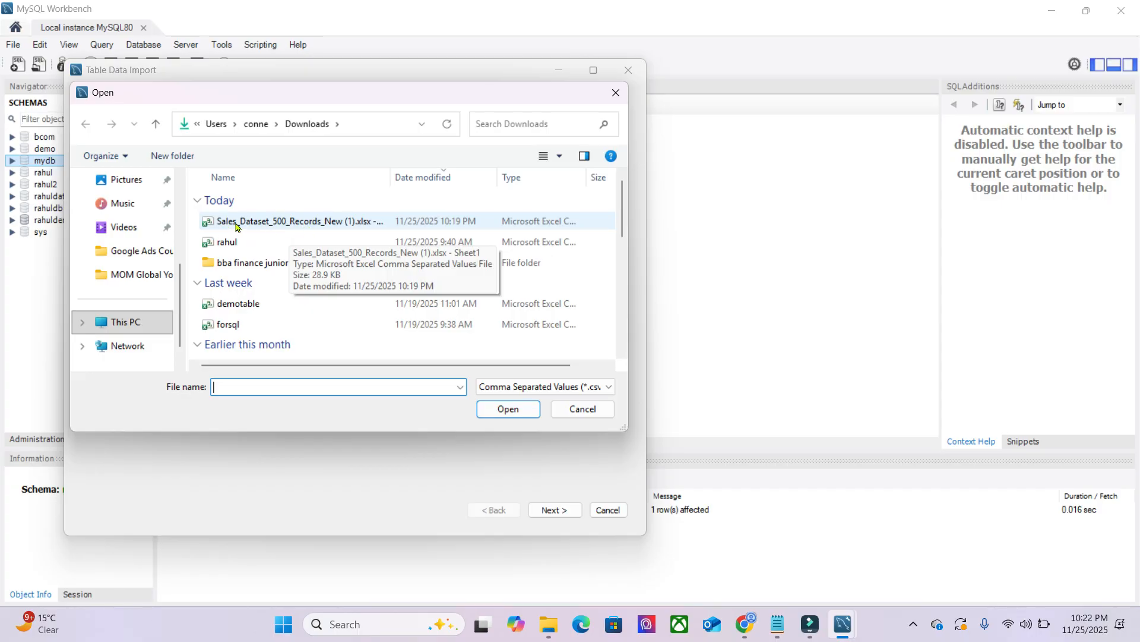
pyautogui.click(302, 224)
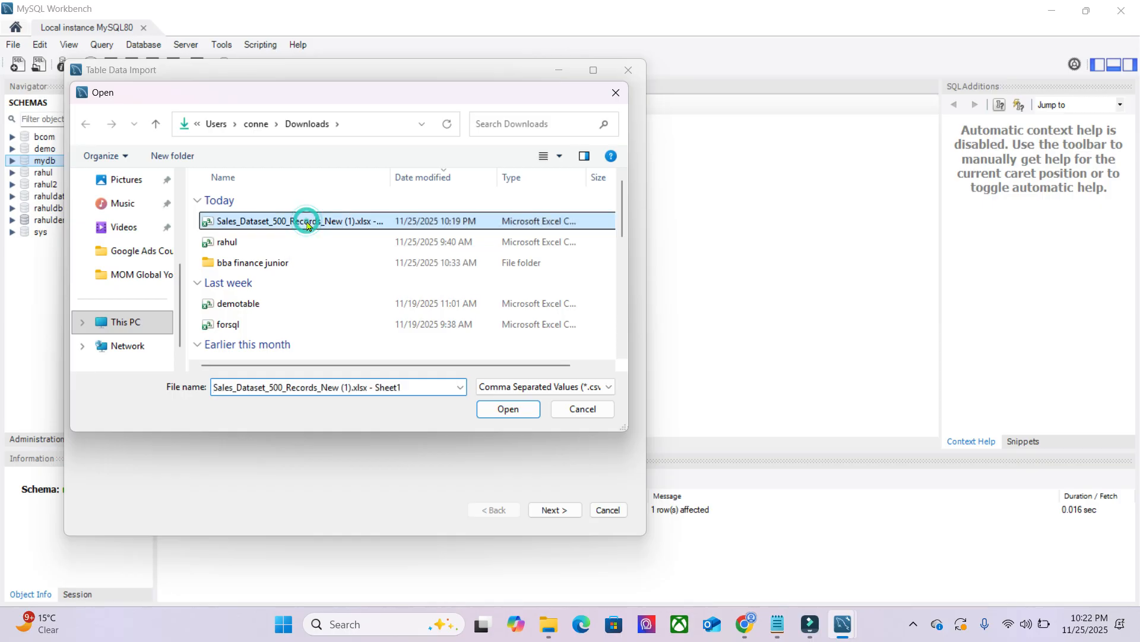
pyautogui.click(503, 409)
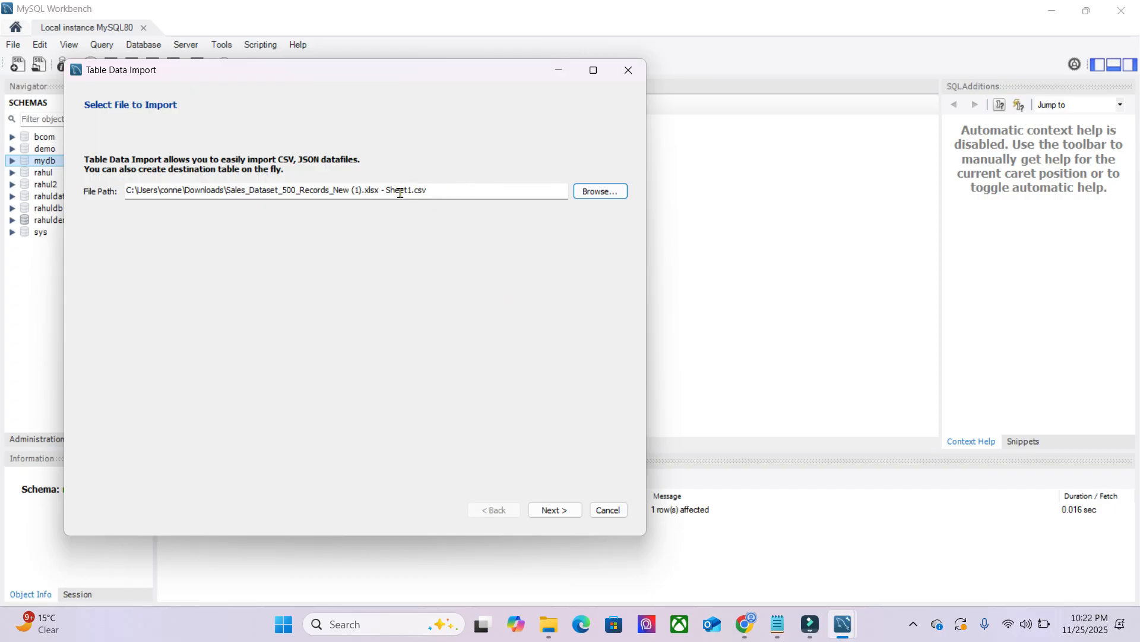
pyautogui.click(554, 510)
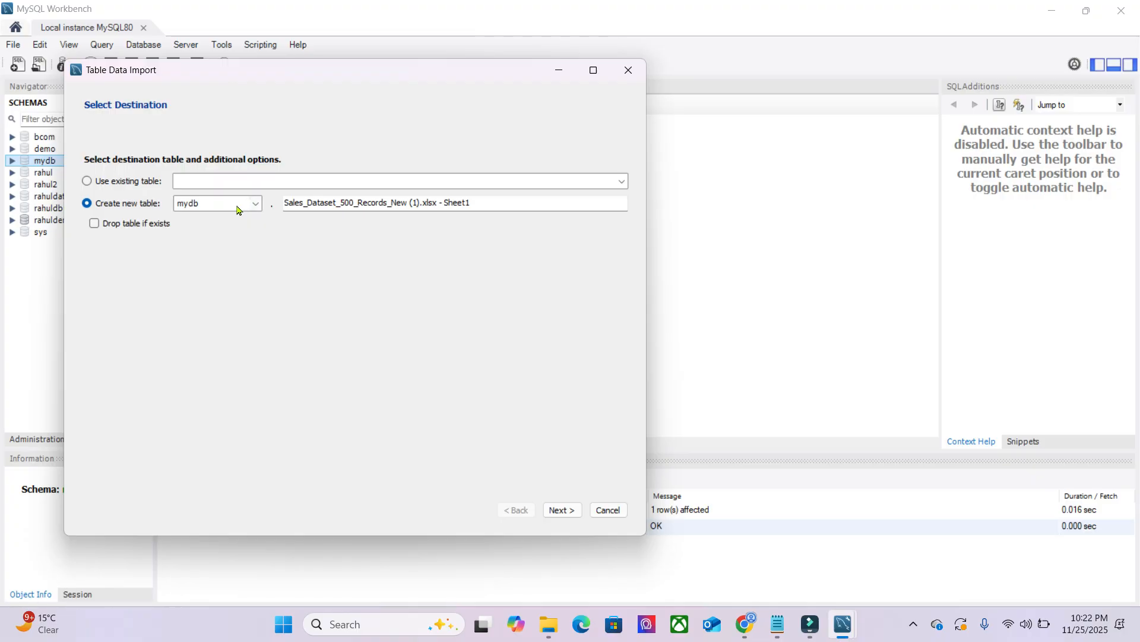
# - Name the new destination table mydbtable in the mydb schema and continue to the import settings
pyautogui.moveTo(485, 204); pyautogui.dragTo(285, 204)
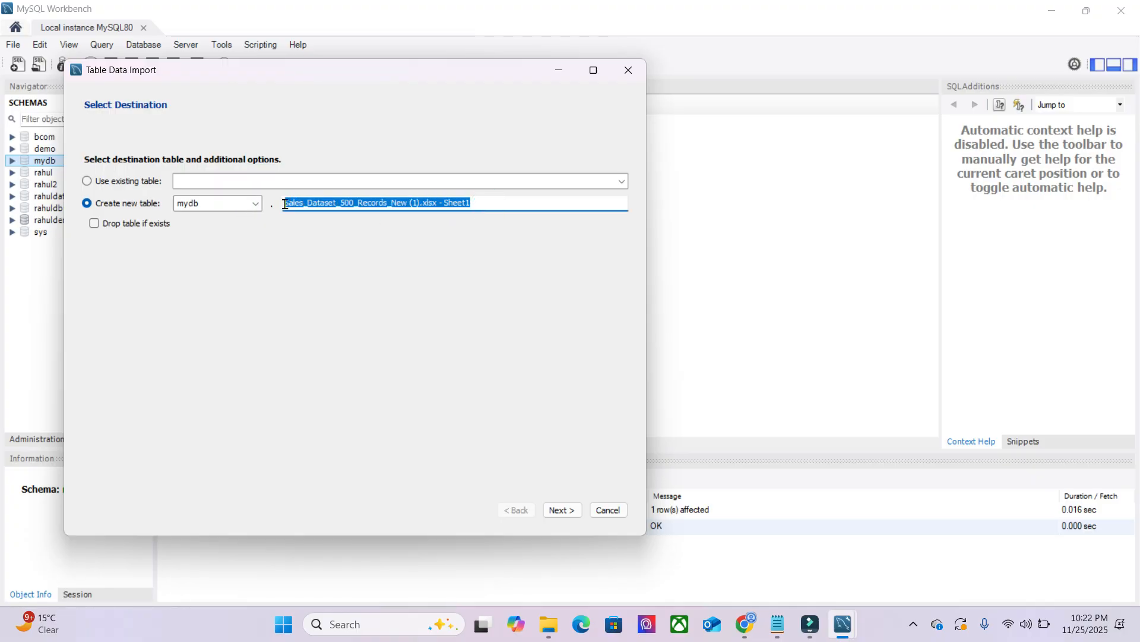
pyautogui.click(483, 205)
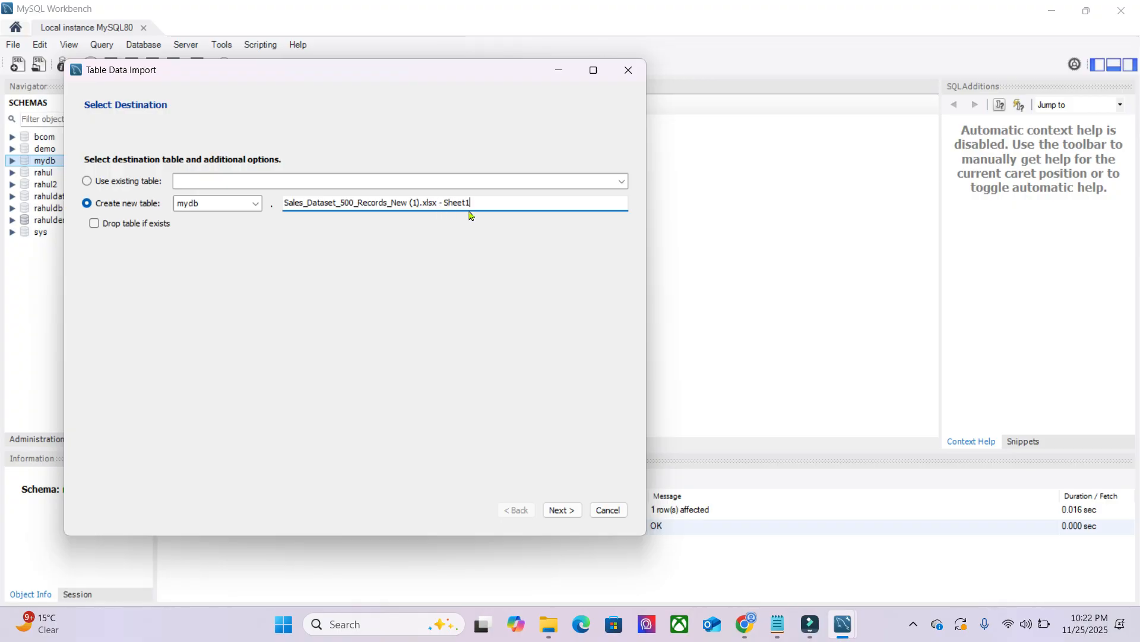
pyautogui.moveTo(476, 203); pyautogui.dragTo(267, 201)
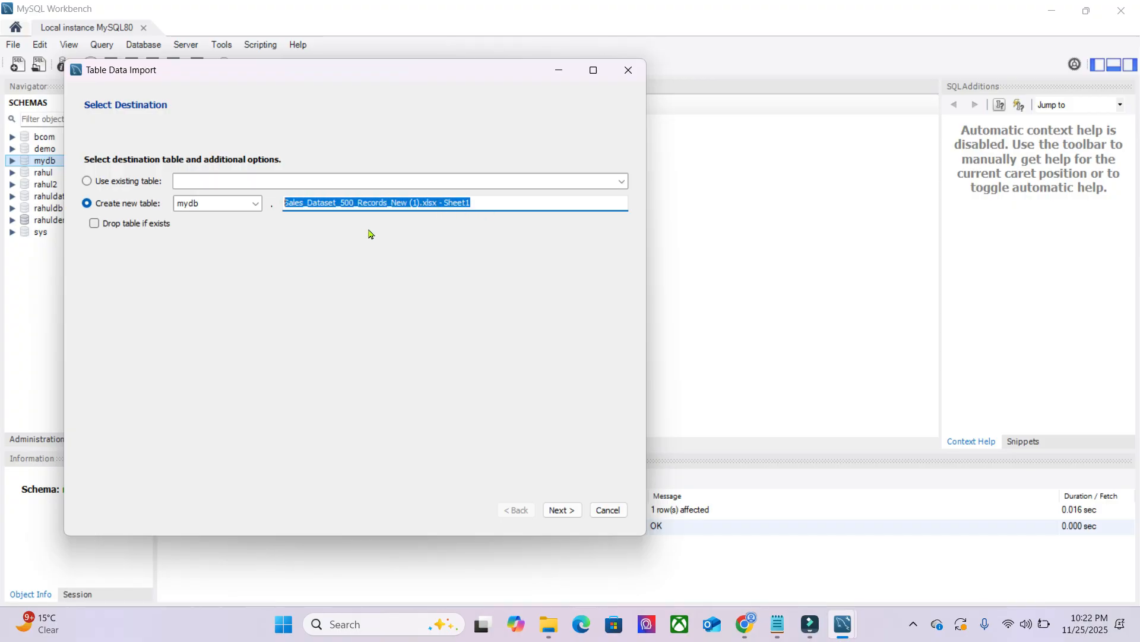
pyautogui.press('BackSpace')
pyautogui.write('my')
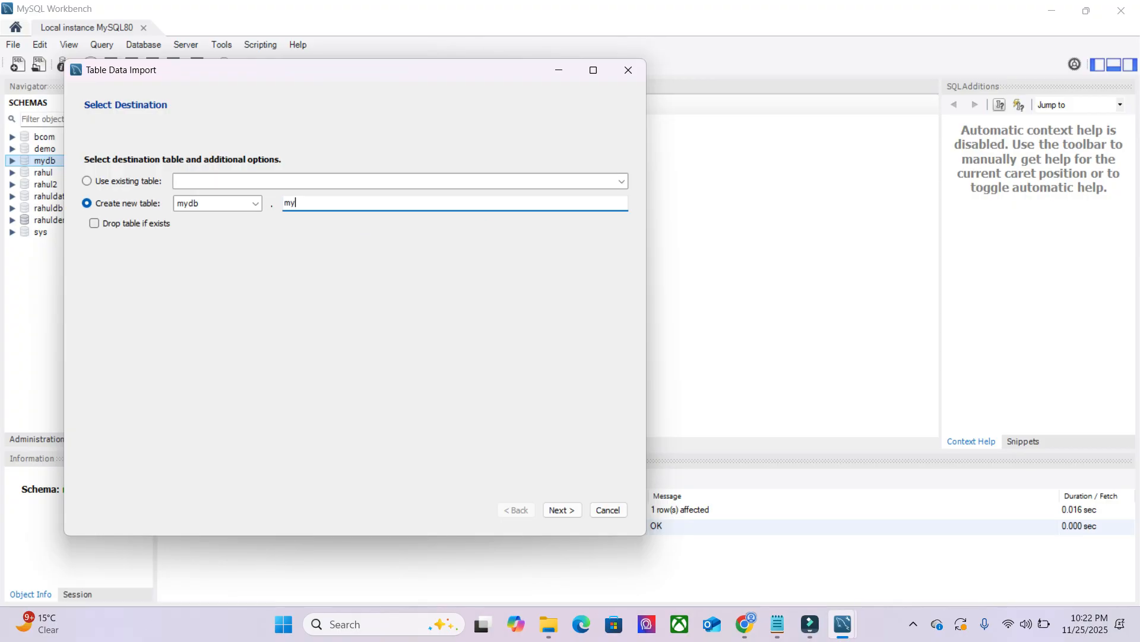
pyautogui.write('dbtable')
pyautogui.click(558, 509)
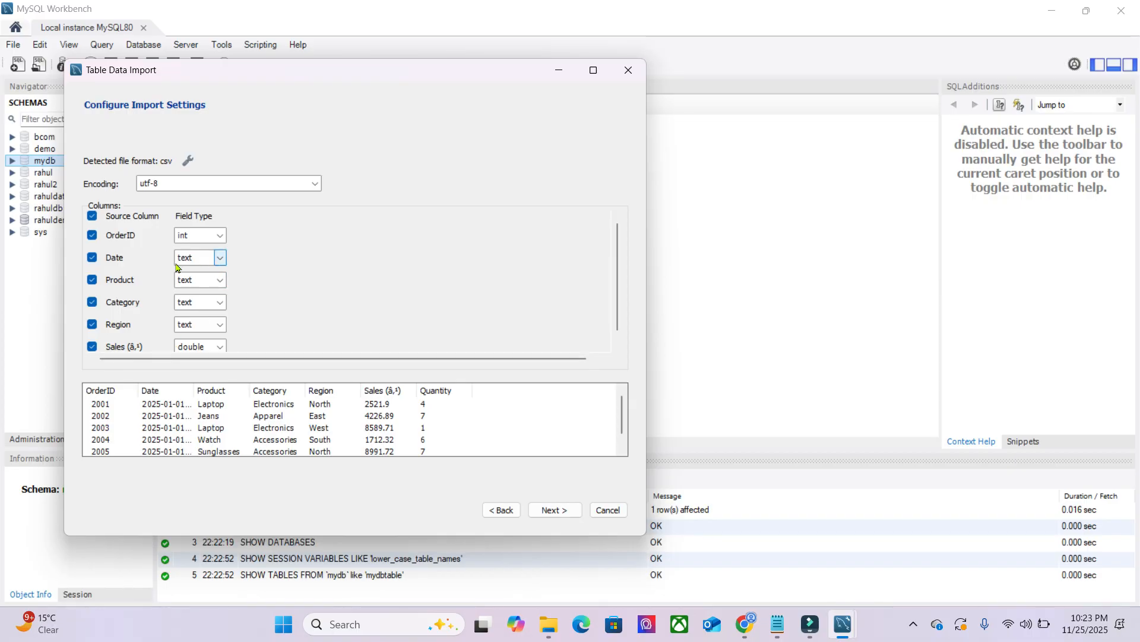
# - Set the field type of the Date column to datetime in the import settings
pyautogui.click(219, 259)
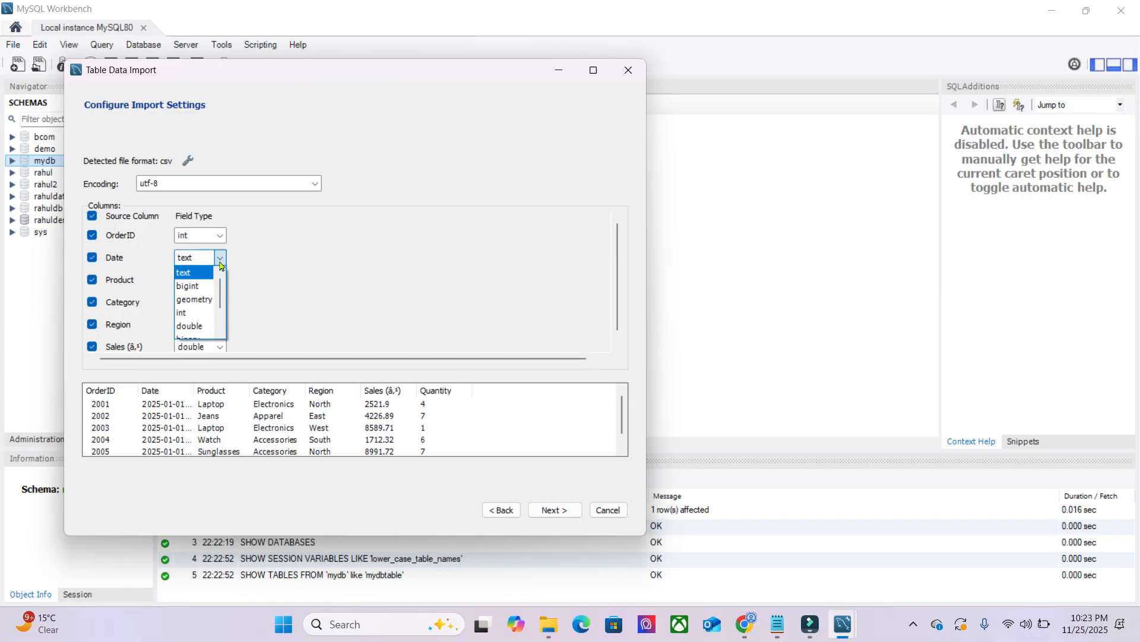
pyautogui.scroll(-2, 190, 320)
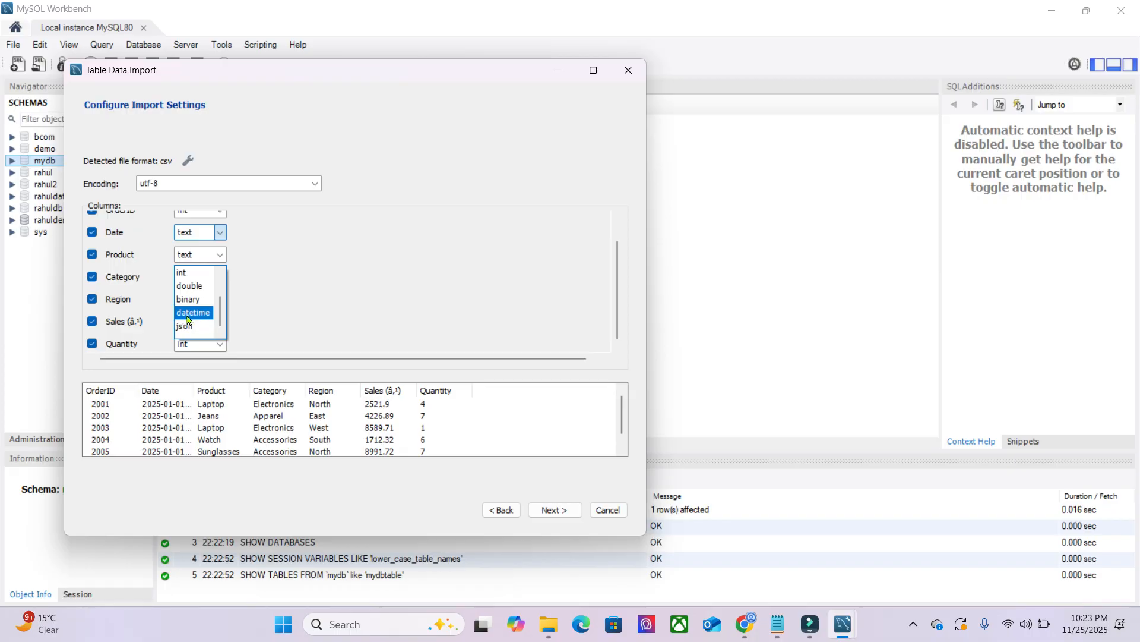
pyautogui.click(193, 314)
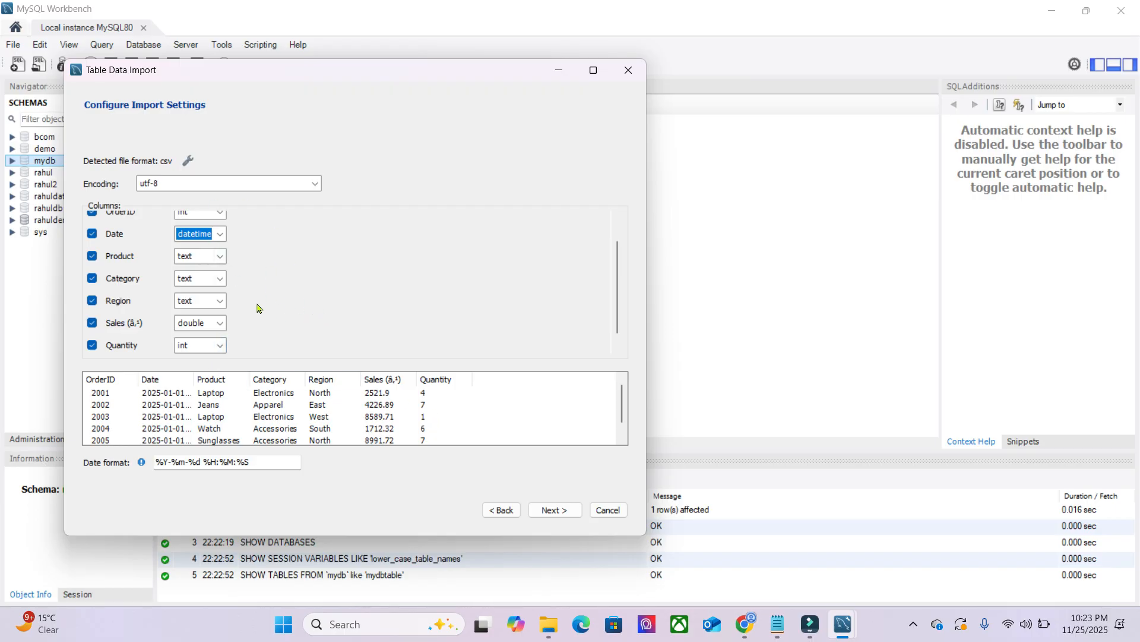
# - Run the import of the CSV data into mydbtable and finish the wizard
pyautogui.click(551, 512)
pyautogui.click(565, 510)
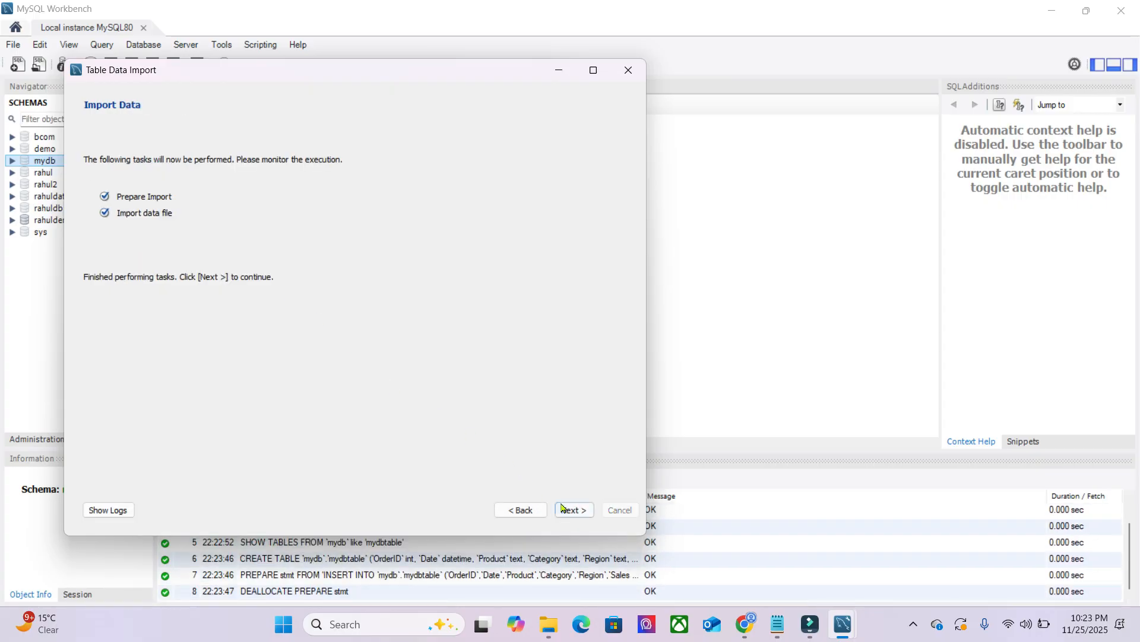
pyautogui.click(572, 511)
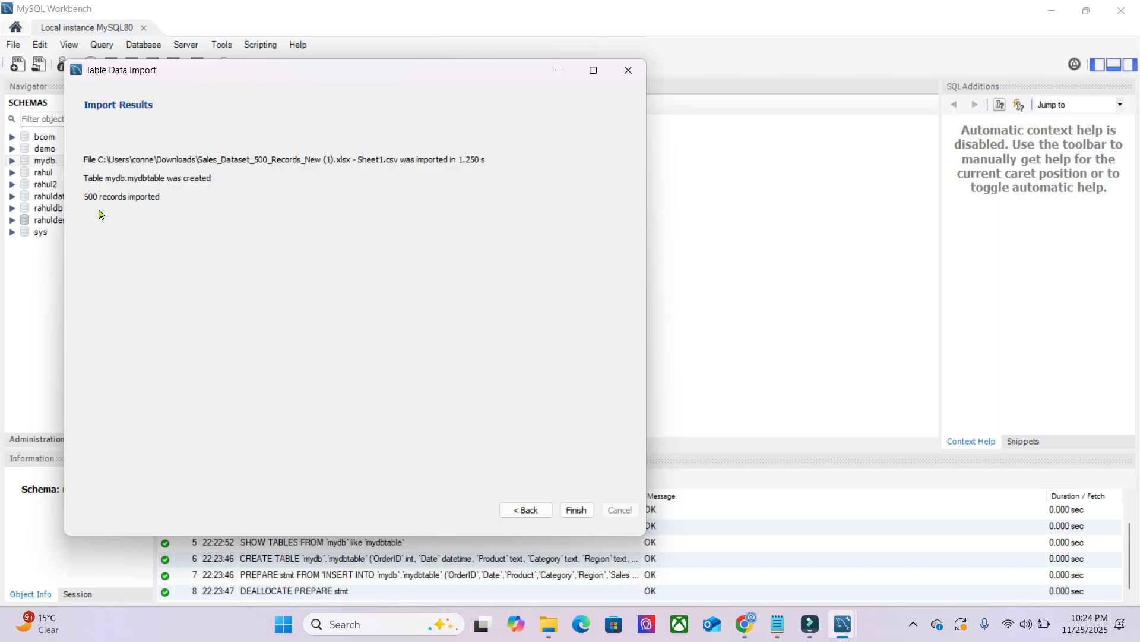
pyautogui.click(574, 507)
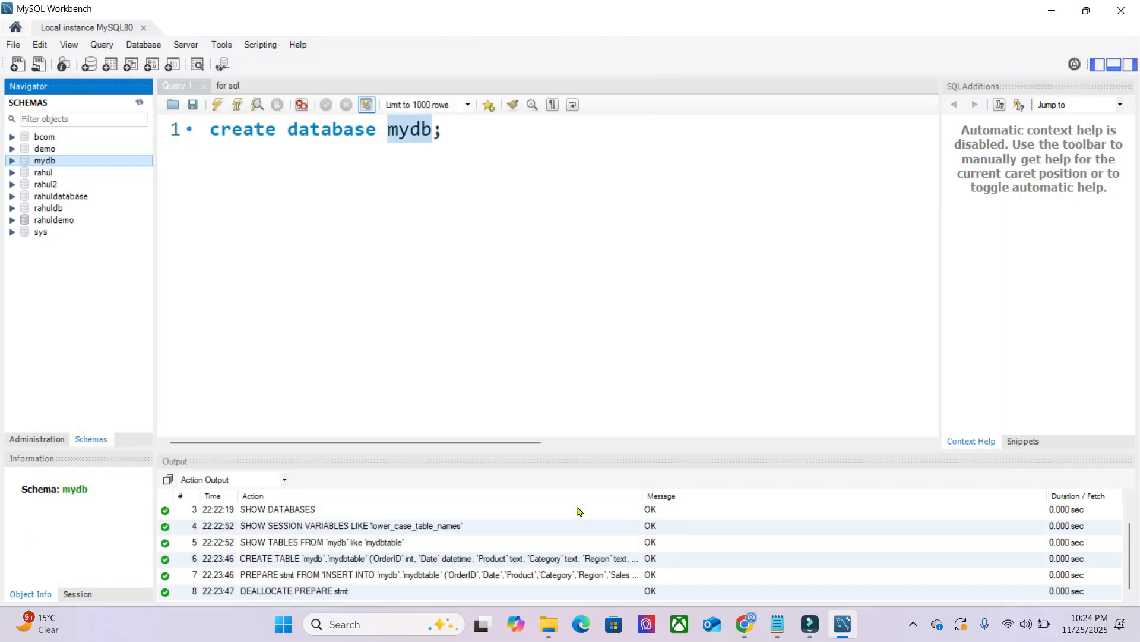
# - Refresh the schema list and expand mydb down to the columns of mydbtable
pyautogui.click(140, 102)
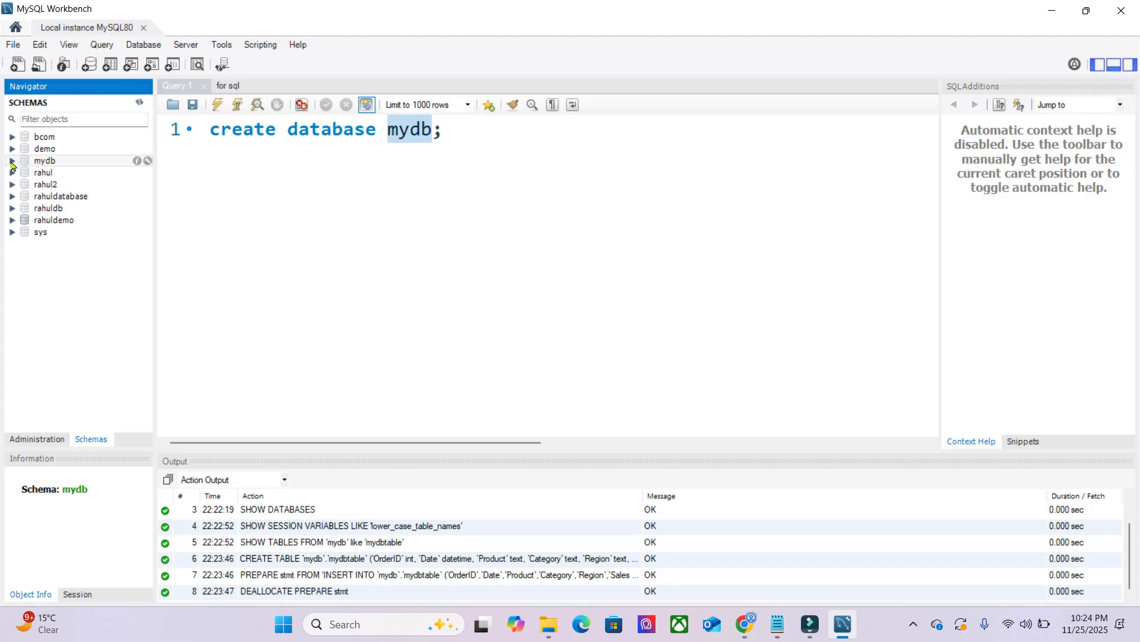
pyautogui.click(12, 161)
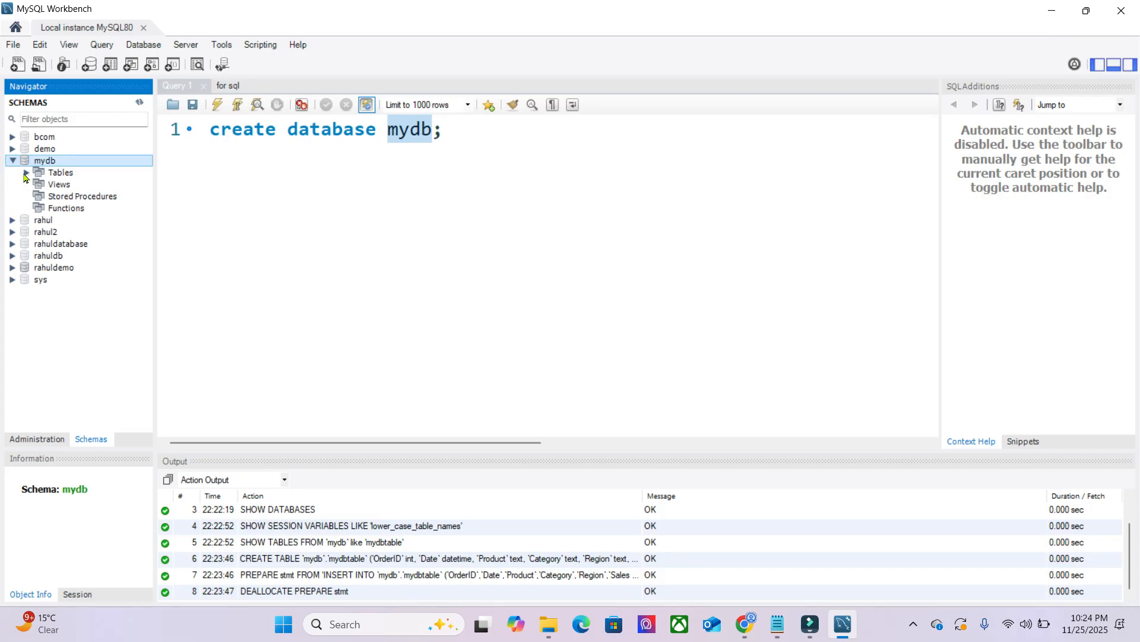
pyautogui.click(26, 172)
pyautogui.click(82, 185)
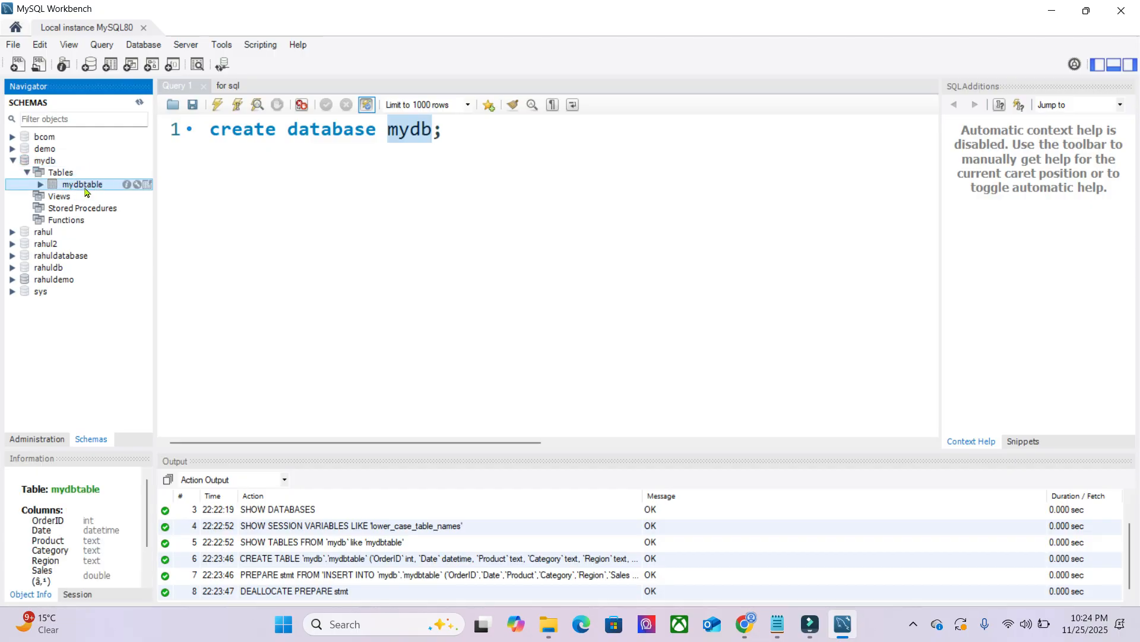
pyautogui.click(40, 184)
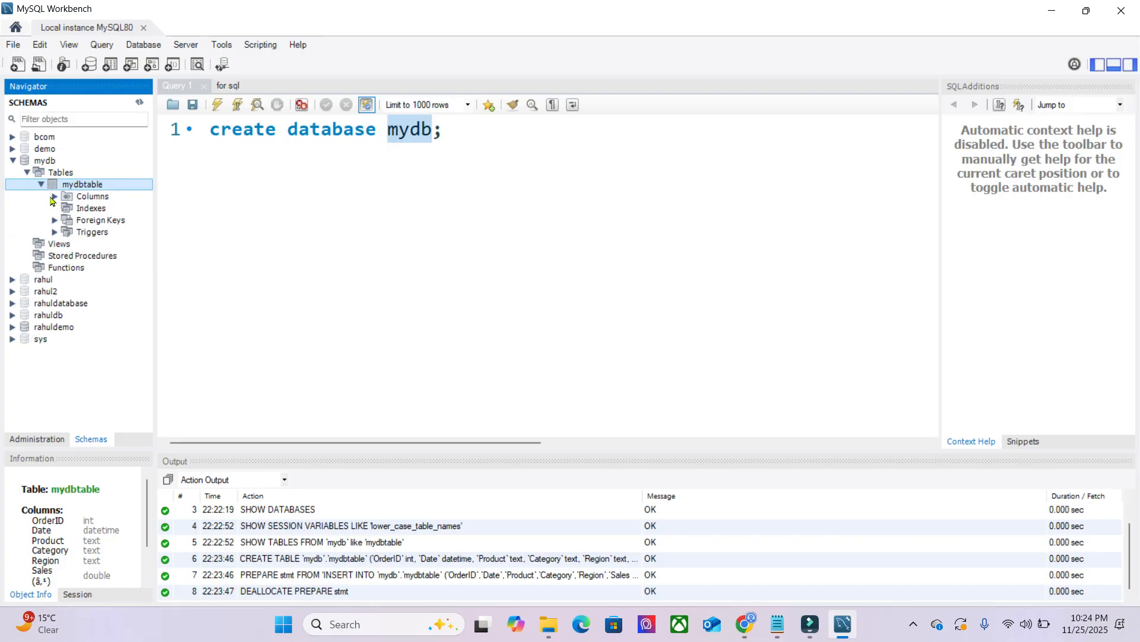
pyautogui.click(54, 196)
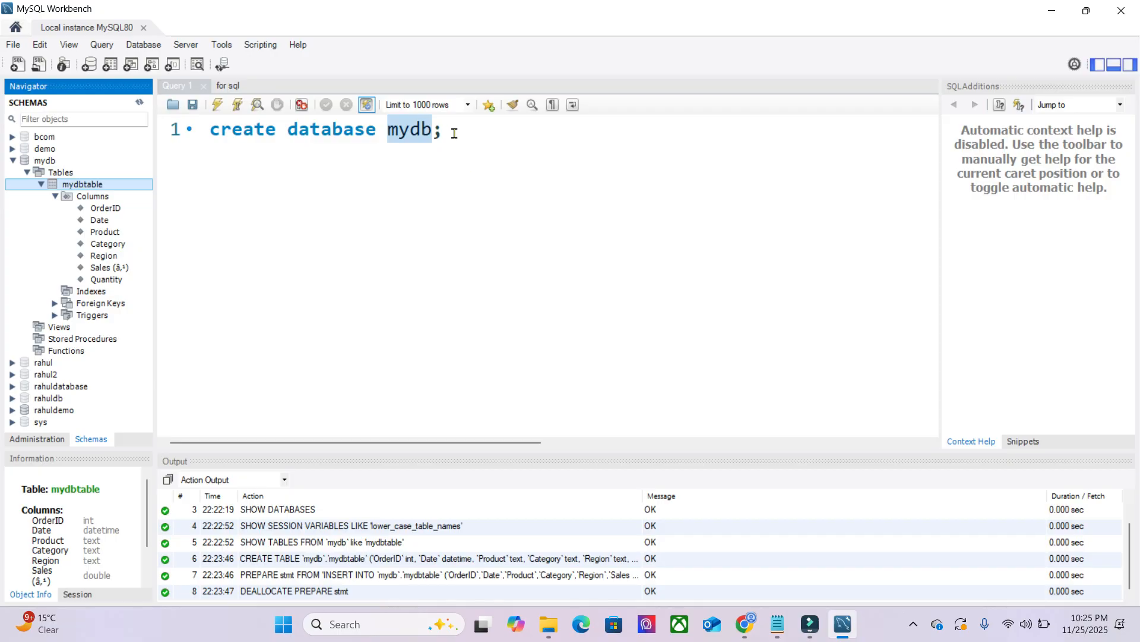
# - Replace the create database statement with "select * from mydbtable;" and try to execute it
pyautogui.moveTo(454, 133); pyautogui.dragTo(199, 139)
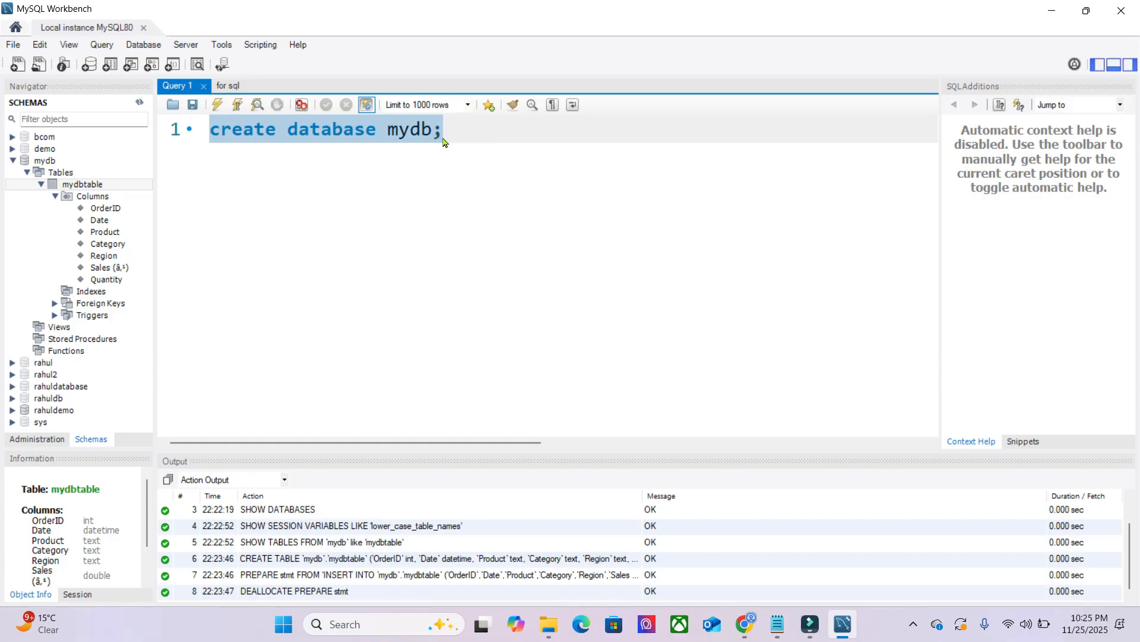
pyautogui.press('BackSpace')
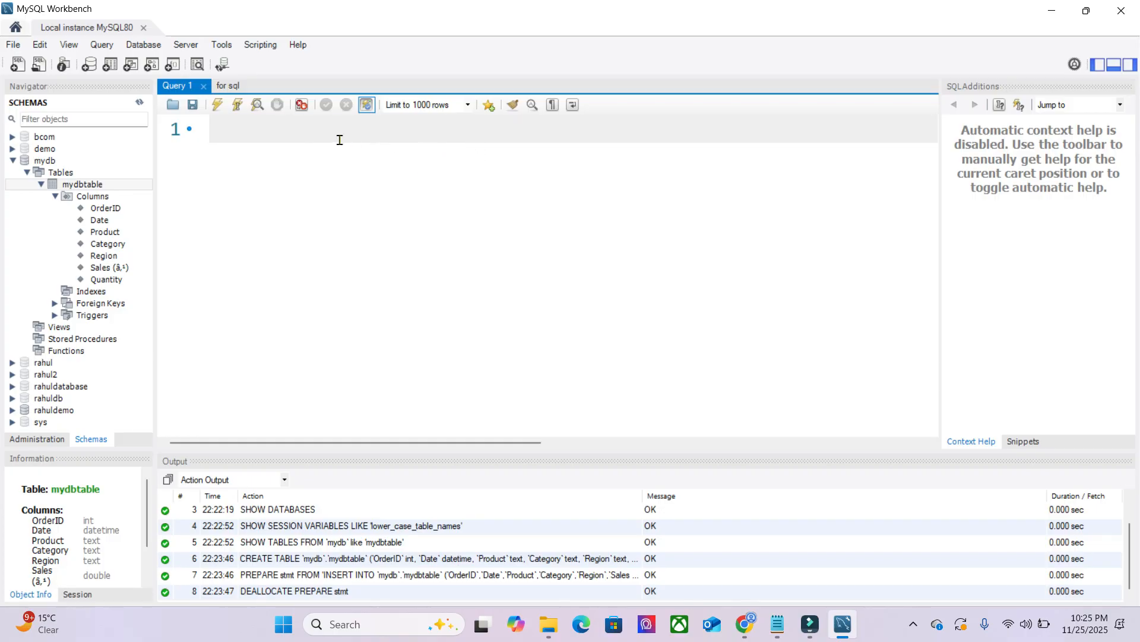
pyautogui.click(285, 135)
pyautogui.write('select ')
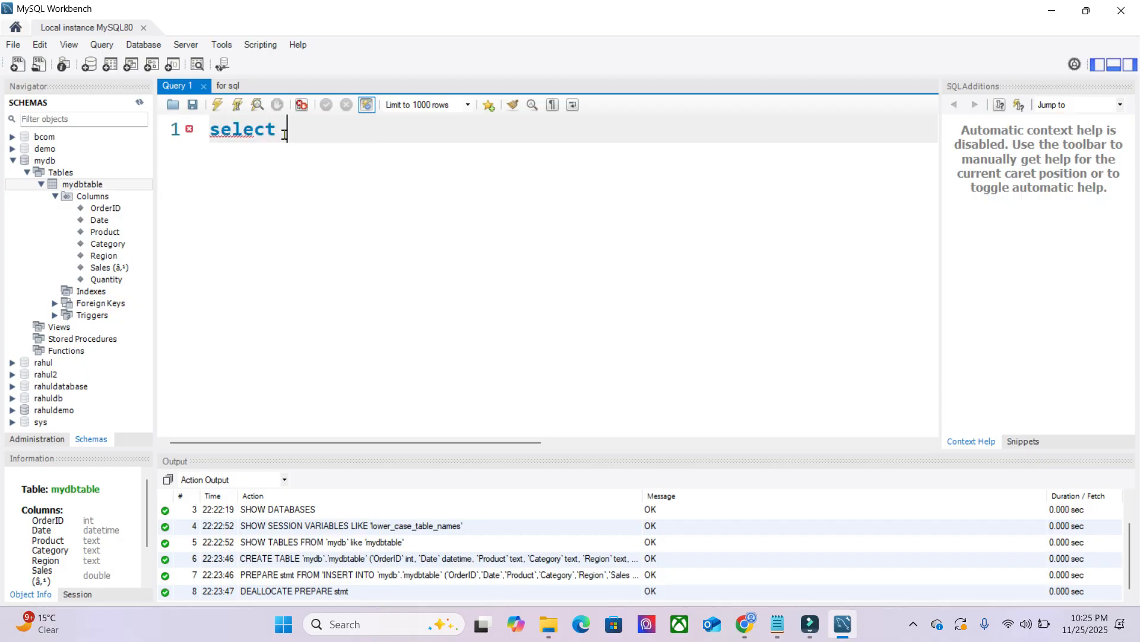
pyautogui.write('* from my')
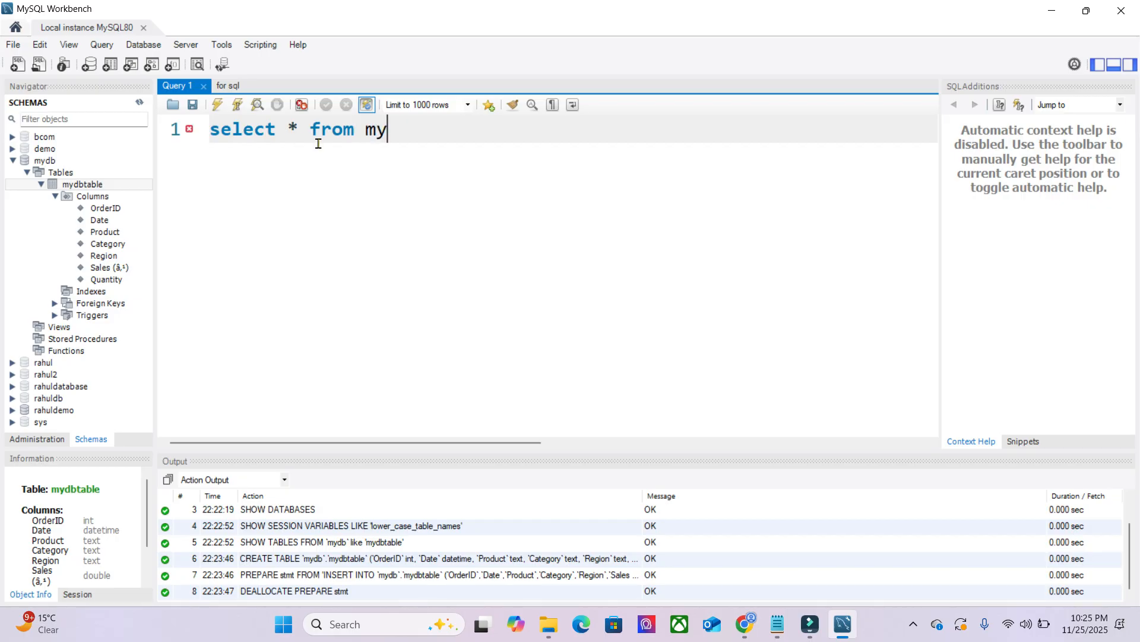
pyautogui.write('dbtable;')
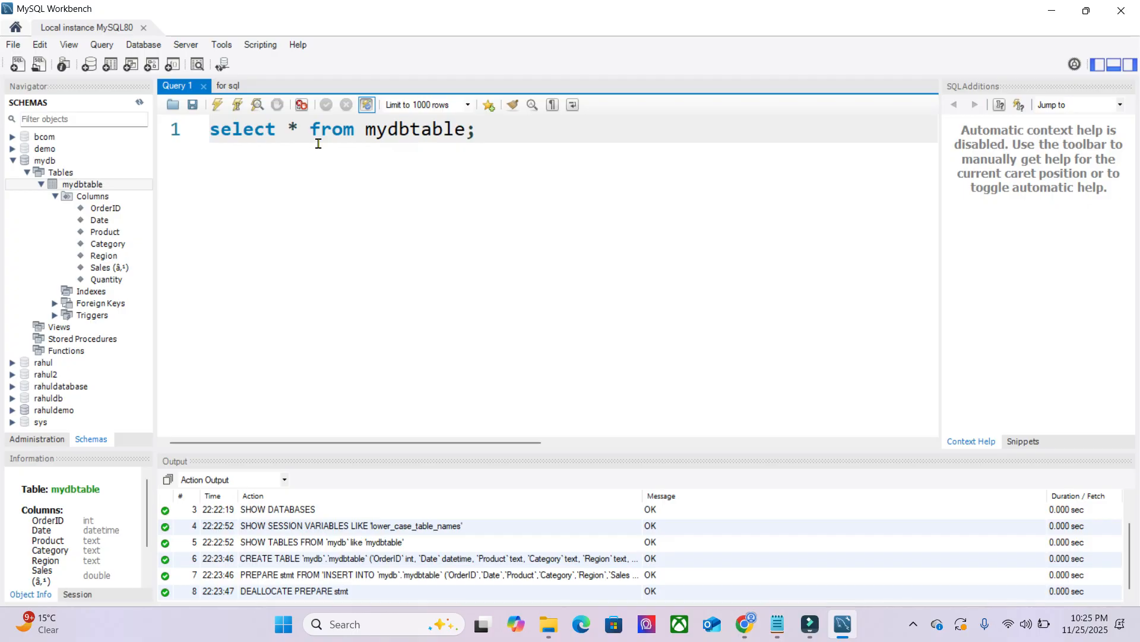
pyautogui.click(218, 105)
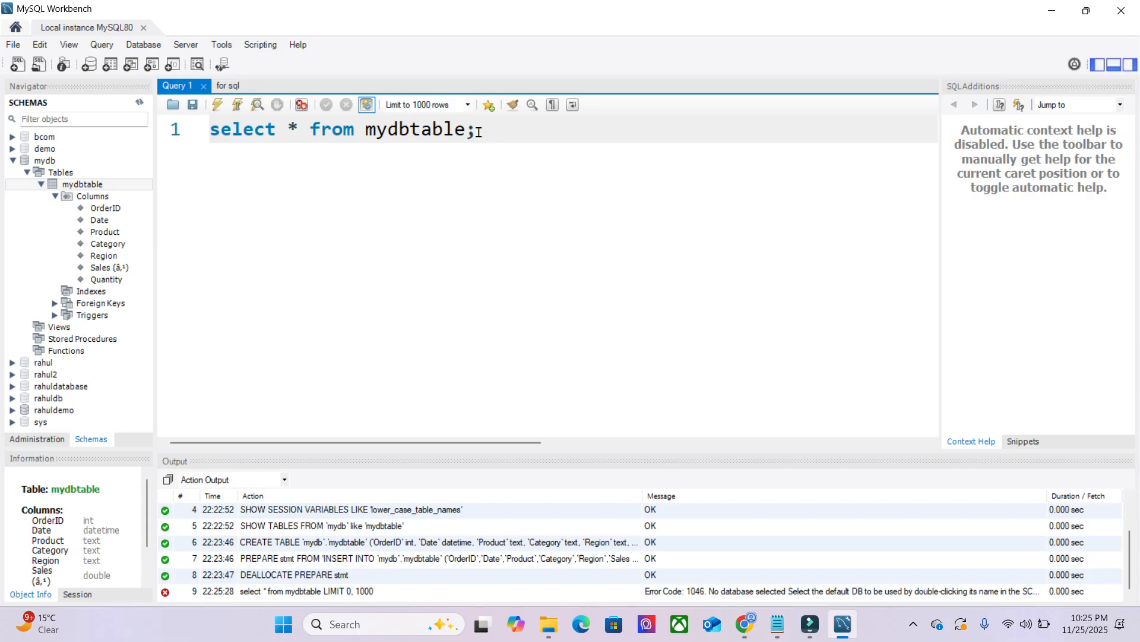
# - Replace the editor's select statement with "use mydb;" and execute it to make mydb the default database
pyautogui.moveTo(492, 132); pyautogui.dragTo(200, 136)
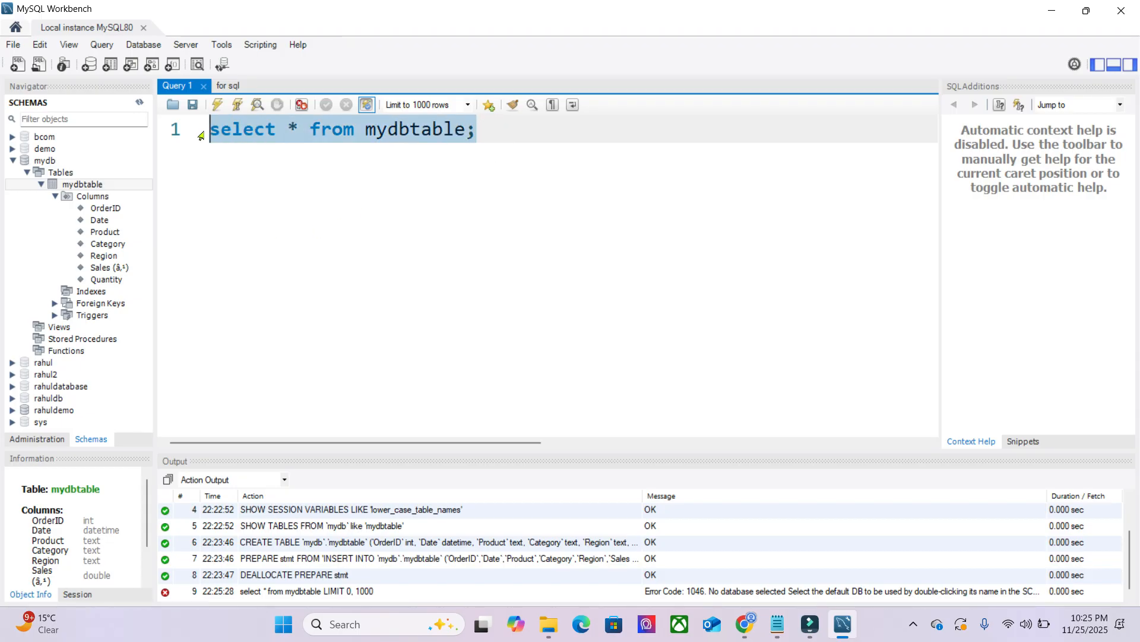
pyautogui.press('BackSpace')
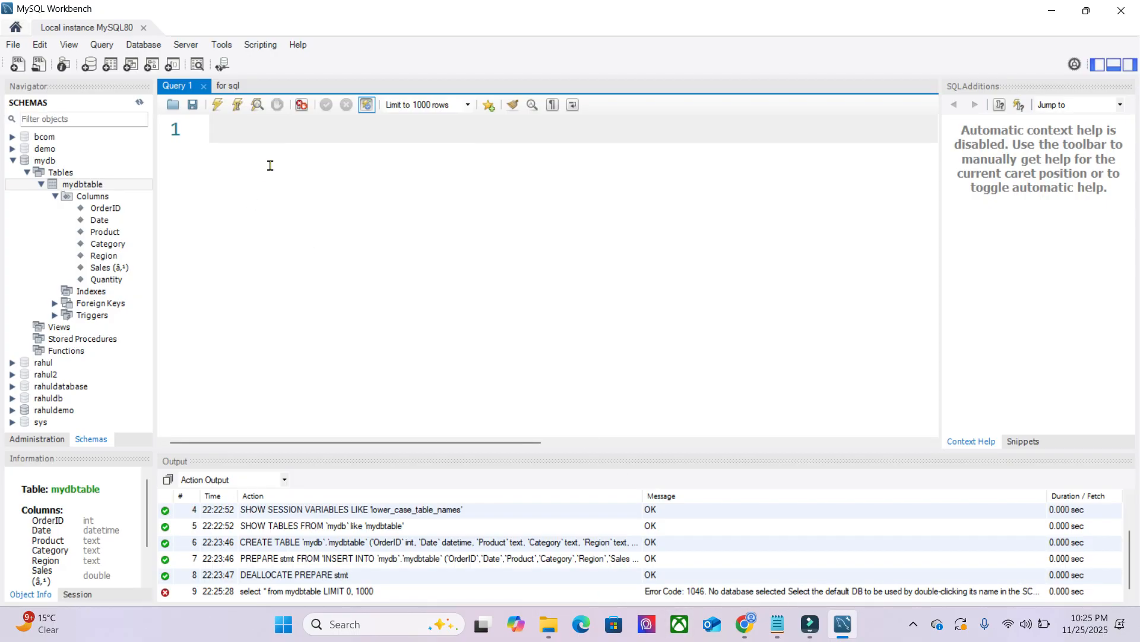
pyautogui.write('use mydb;')
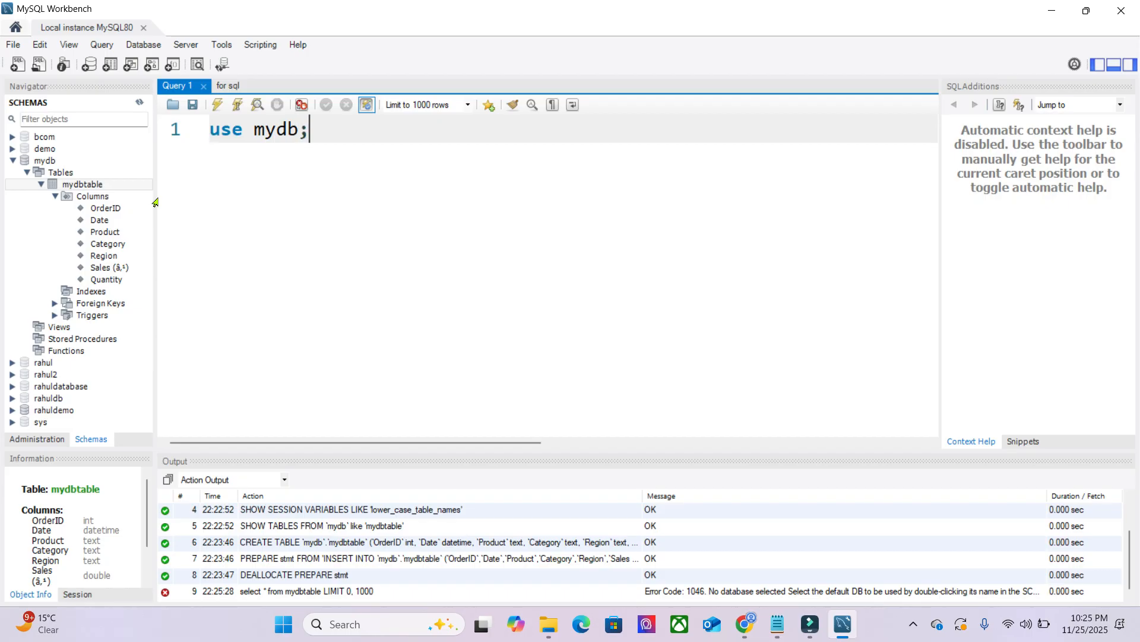
pyautogui.moveTo(321, 132); pyautogui.dragTo(209, 130)
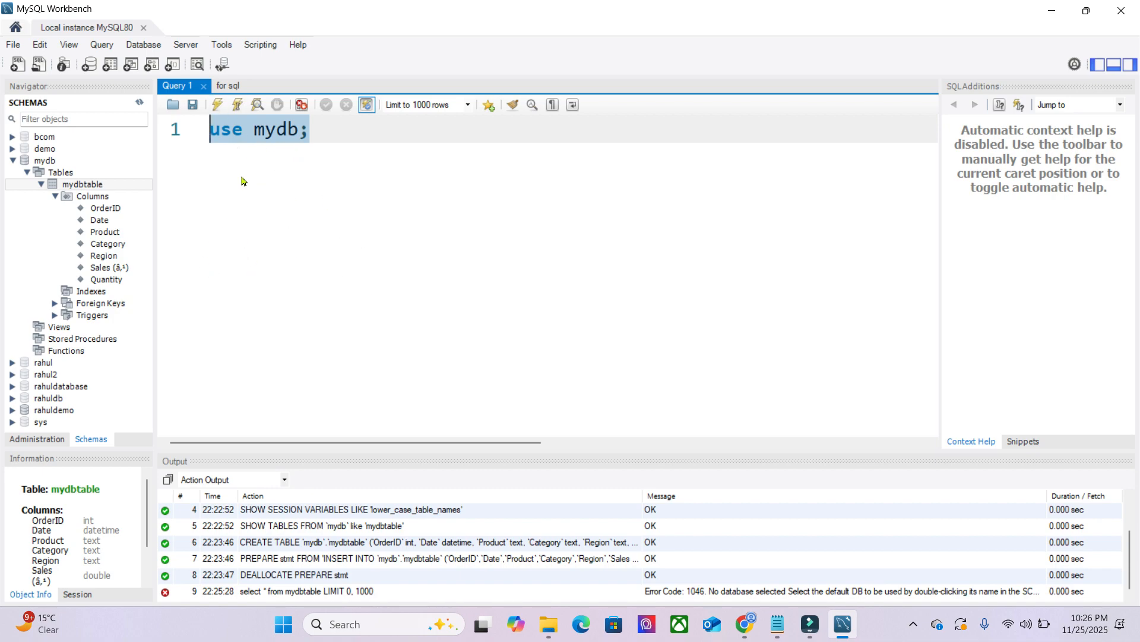
pyautogui.click(217, 107)
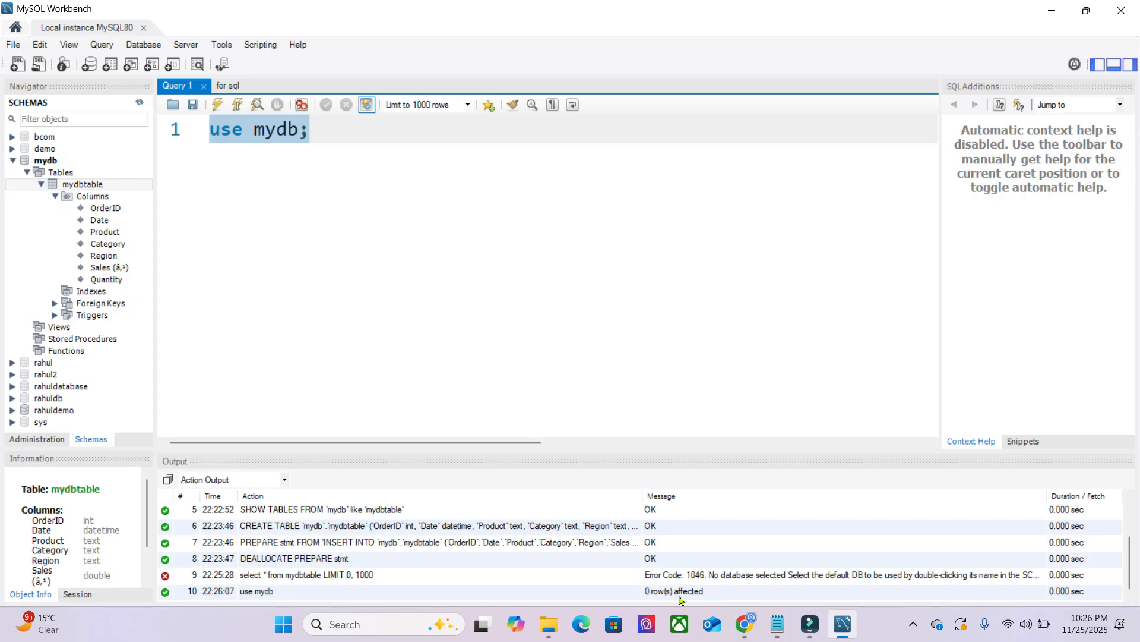
# - Replace the use statement with "select * from mydbtable;" and execute it against the mydb database
pyautogui.moveTo(327, 136); pyautogui.dragTo(207, 134)
pyautogui.write('sel')
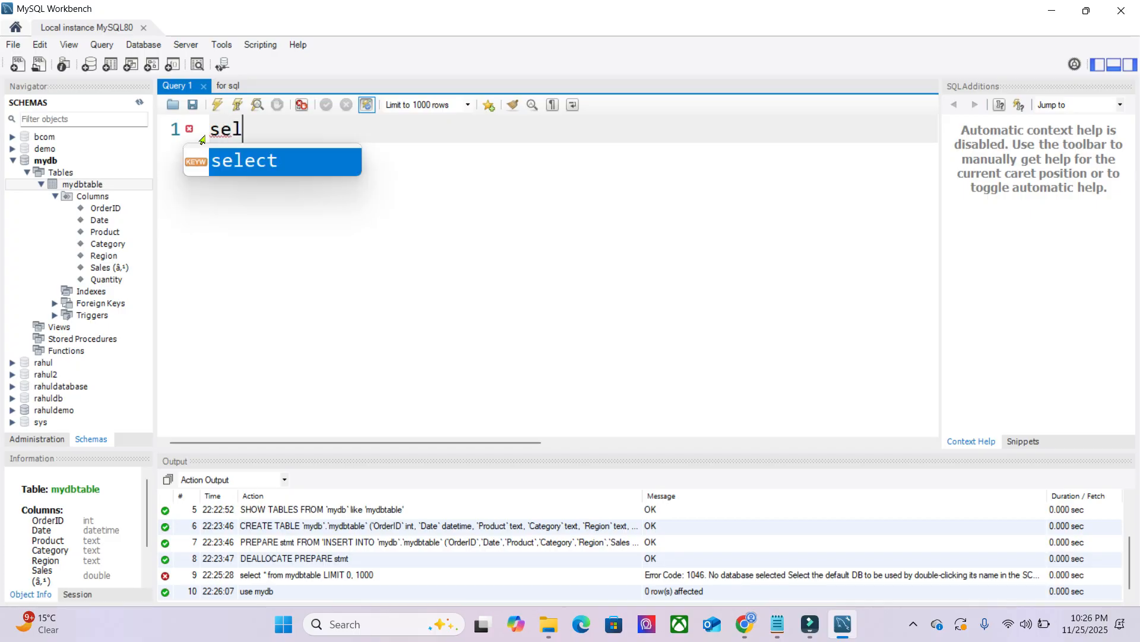
pyautogui.press('Return')
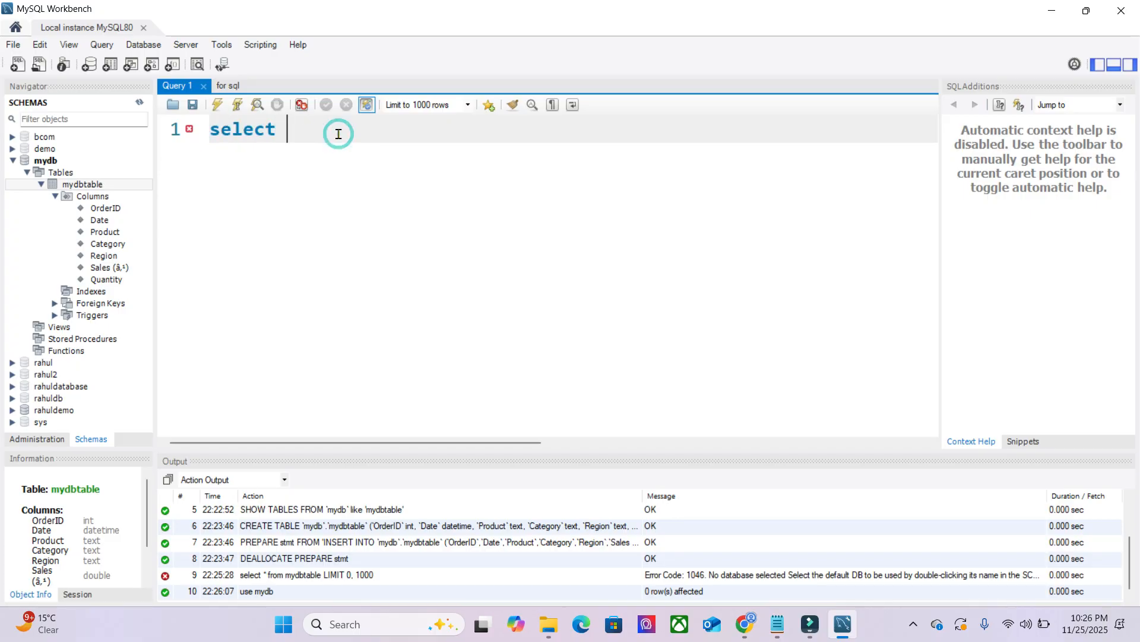
pyautogui.write('&')
pyautogui.press('BackSpace')
pyautogui.write('* from mydbtable;')
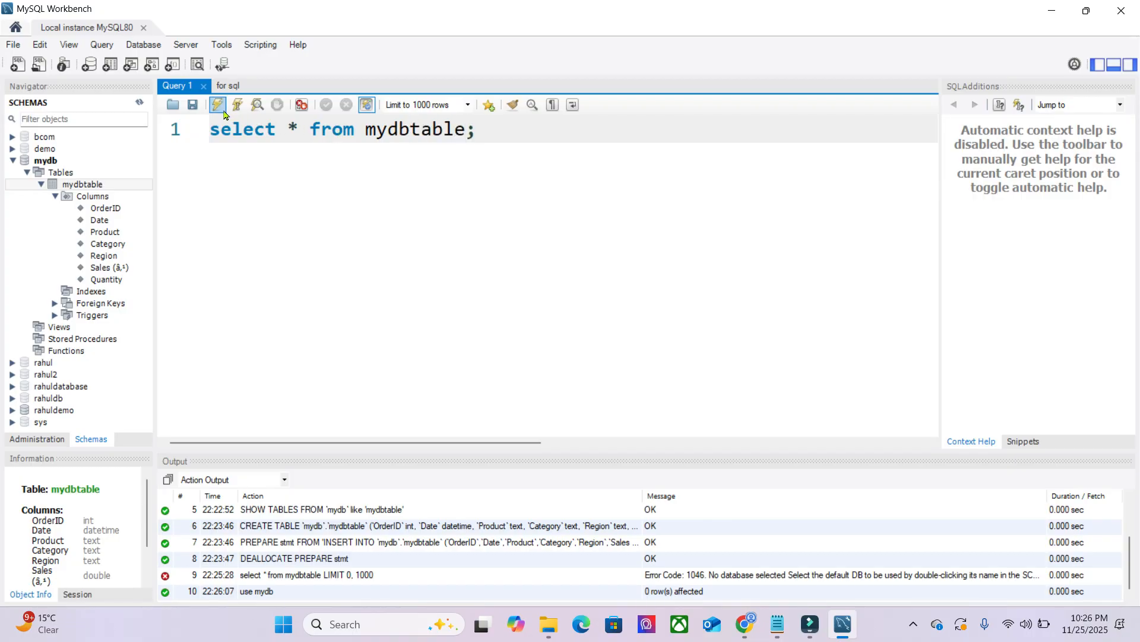
pyautogui.hotkey('ctrl', 'Return')
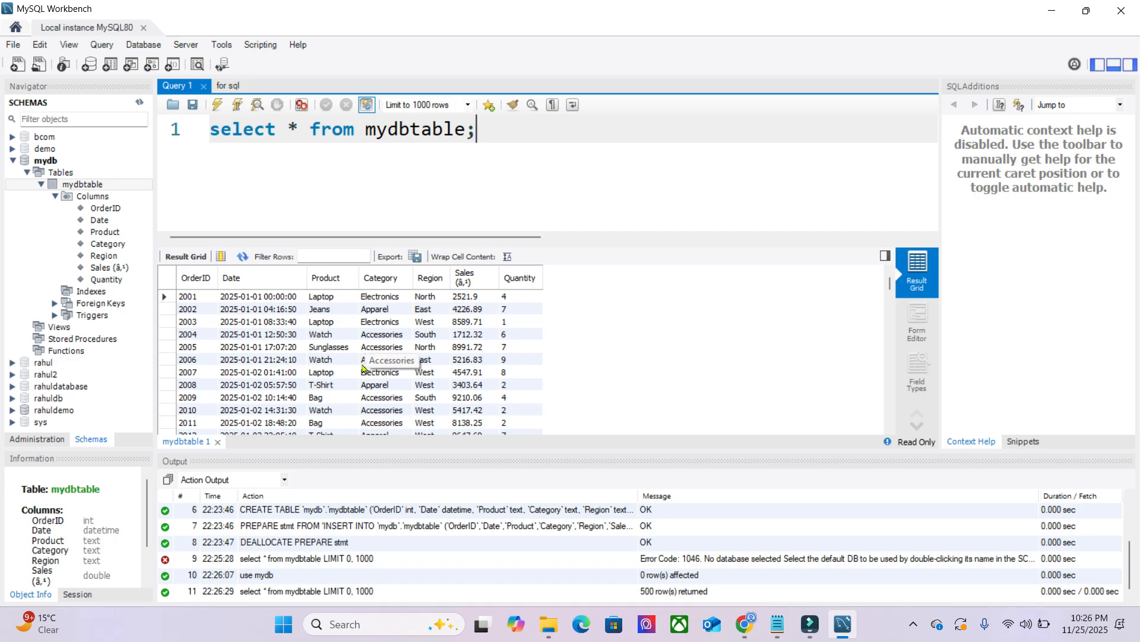
# - Close the mydbtable query result and delete the select statement from the editor
pyautogui.moveTo(489, 132); pyautogui.dragTo(197, 133)
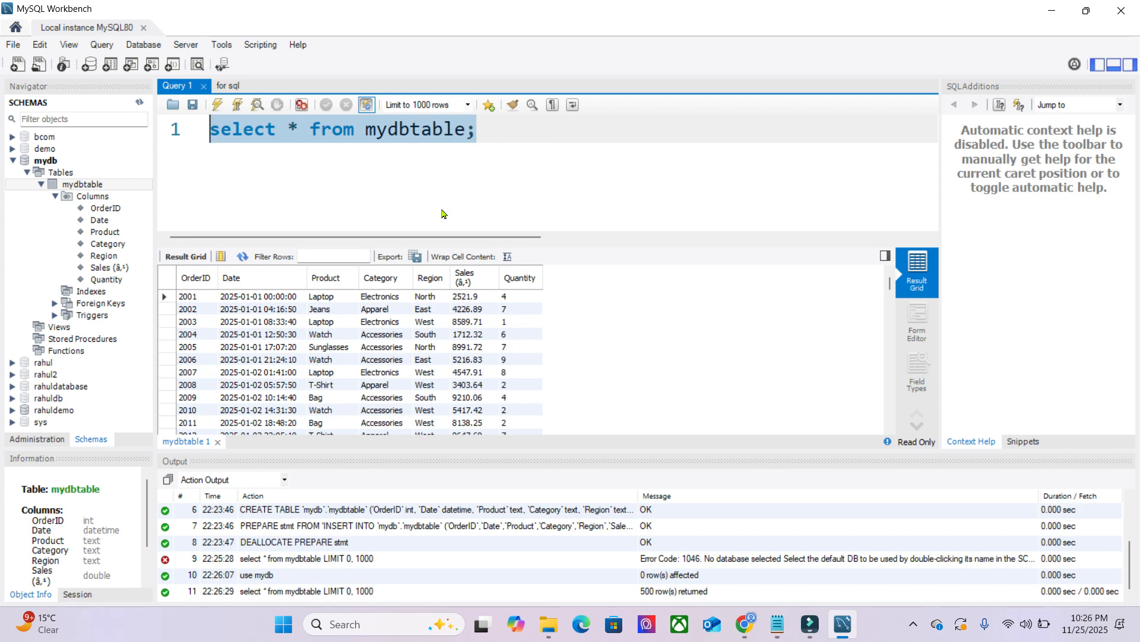
pyautogui.click(218, 442)
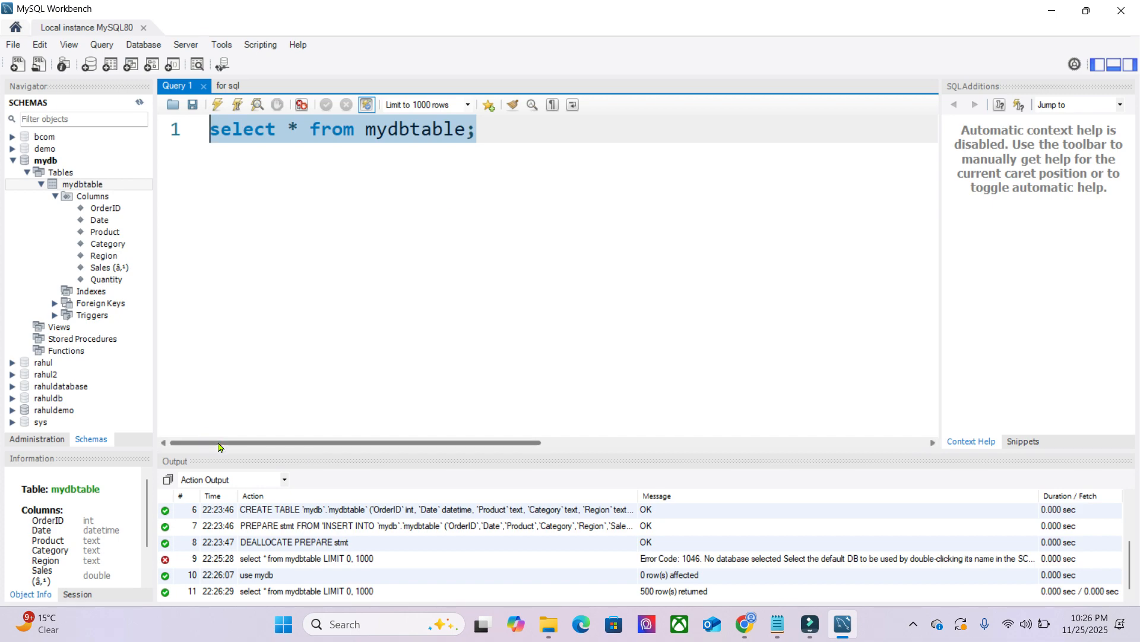
pyautogui.moveTo(506, 133); pyautogui.dragTo(202, 140)
pyautogui.press('Delete')
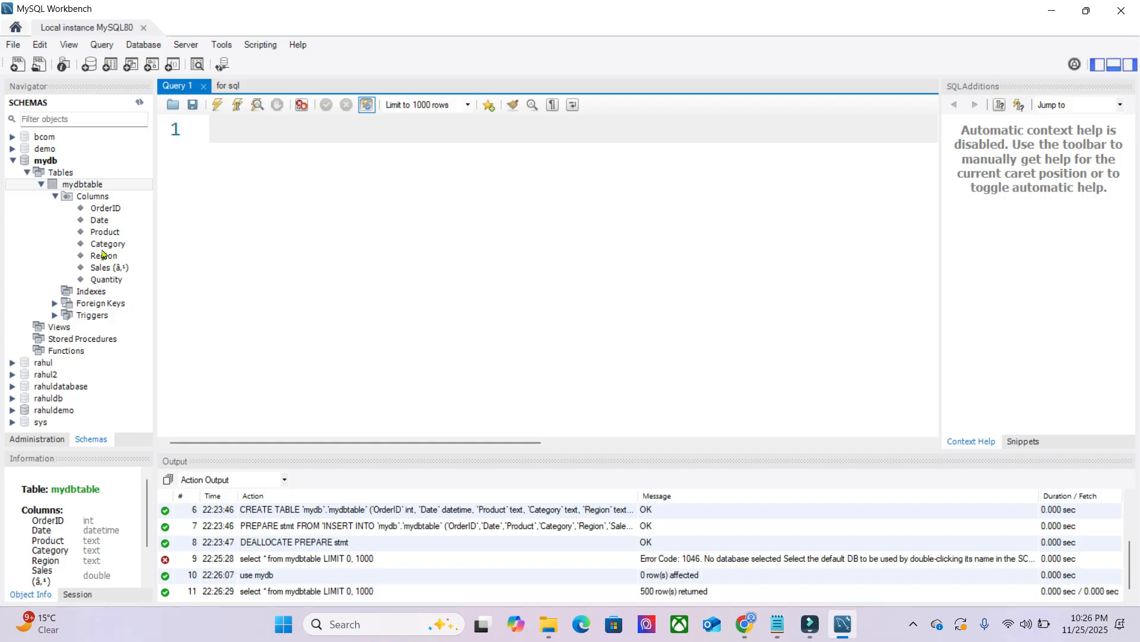
# - Open mydbtable in the mydb database for altering and change its table name to mytabledb
pyautogui.click(77, 187)
pyautogui.rightClick(81, 189)
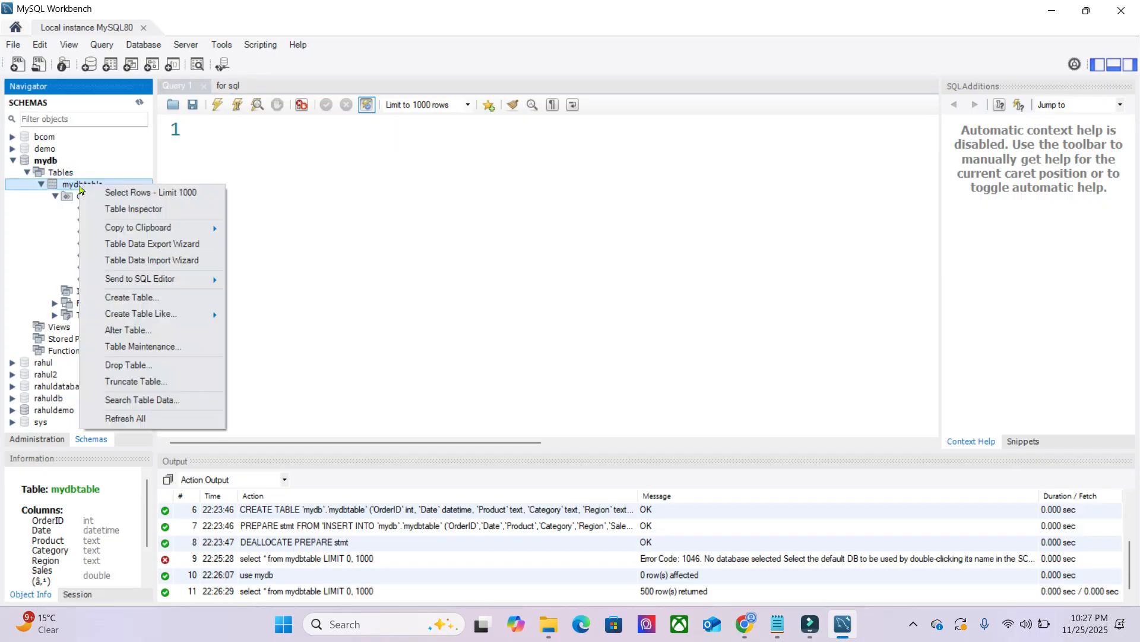
pyautogui.click(151, 336)
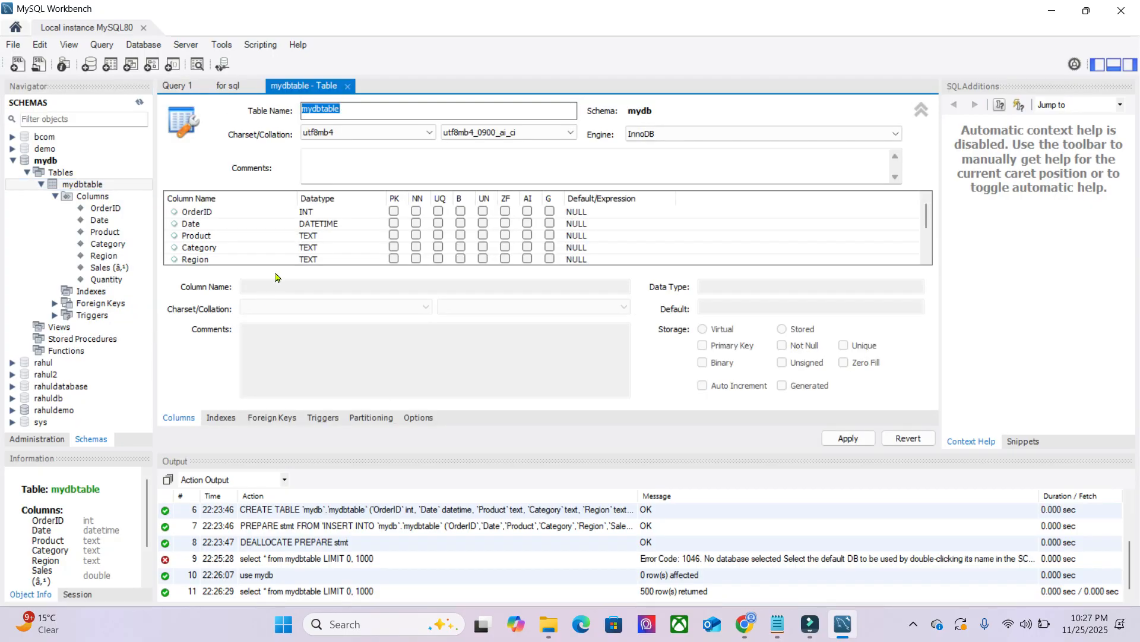
pyautogui.click(340, 111)
pyautogui.moveTo(349, 111); pyautogui.dragTo(293, 112)
pyautogui.press('BackSpace')
pyautogui.write('my')
# - Rename the sales column of the table as Sales, removing the garbled currency symbol in parentheses
pyautogui.click(222, 216)
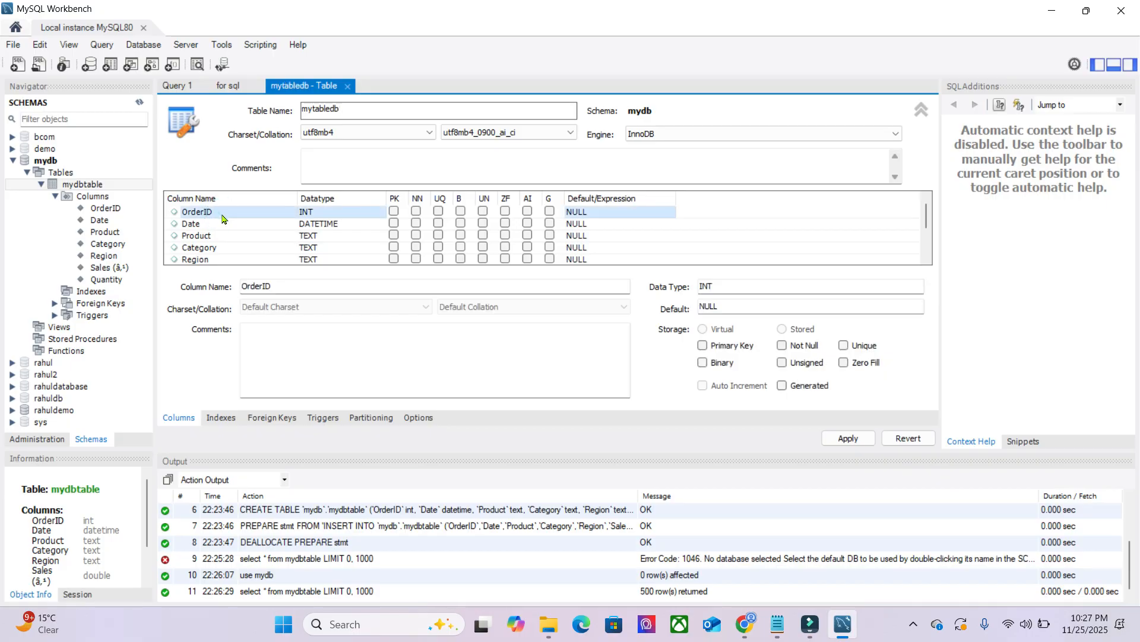
pyautogui.doubleClick(281, 287)
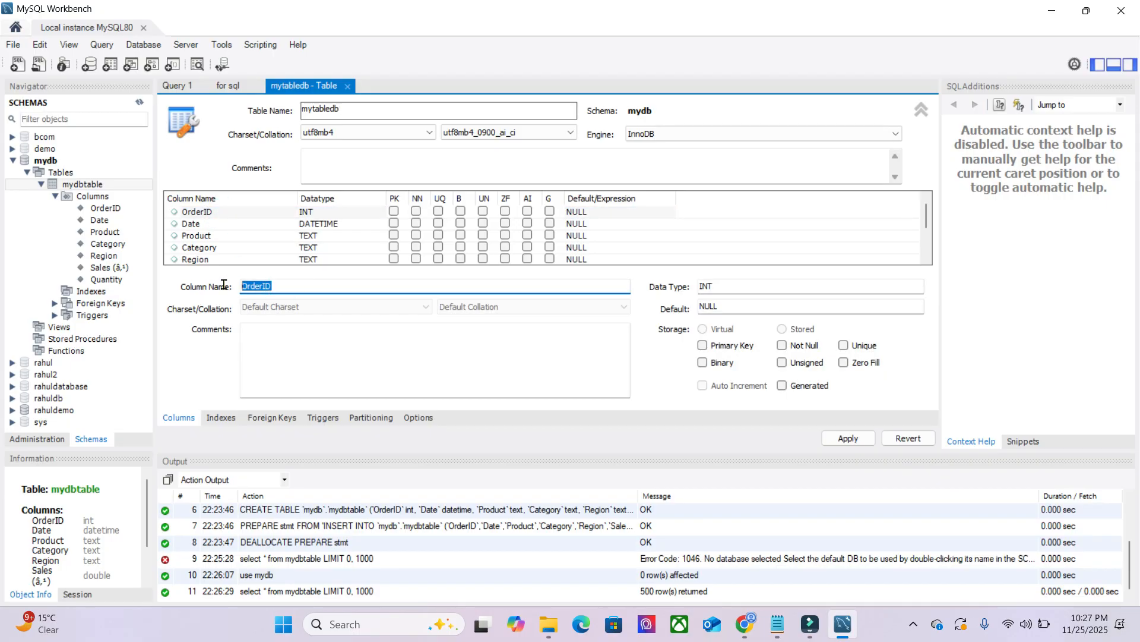
pyautogui.scroll(-1, 246, 249)
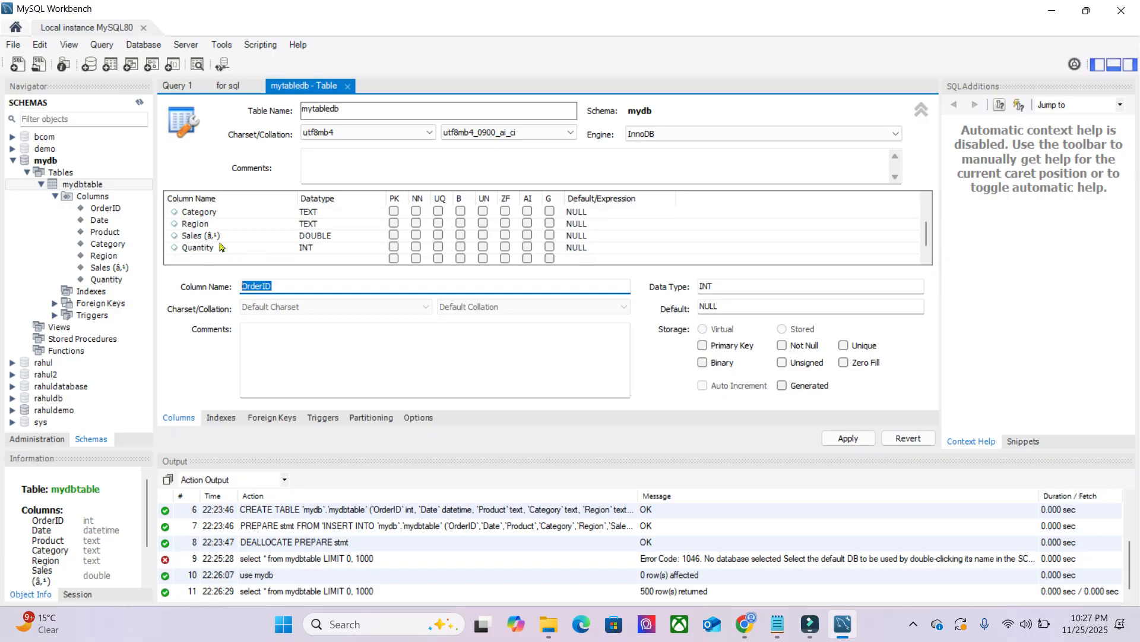
pyautogui.click(185, 236)
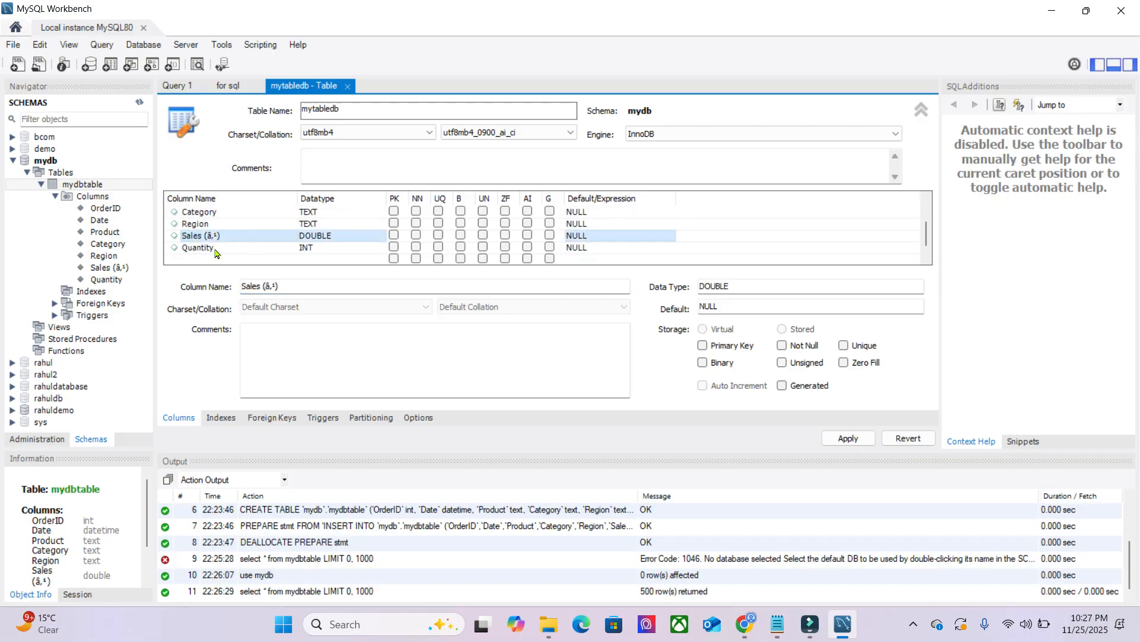
pyautogui.click(300, 288)
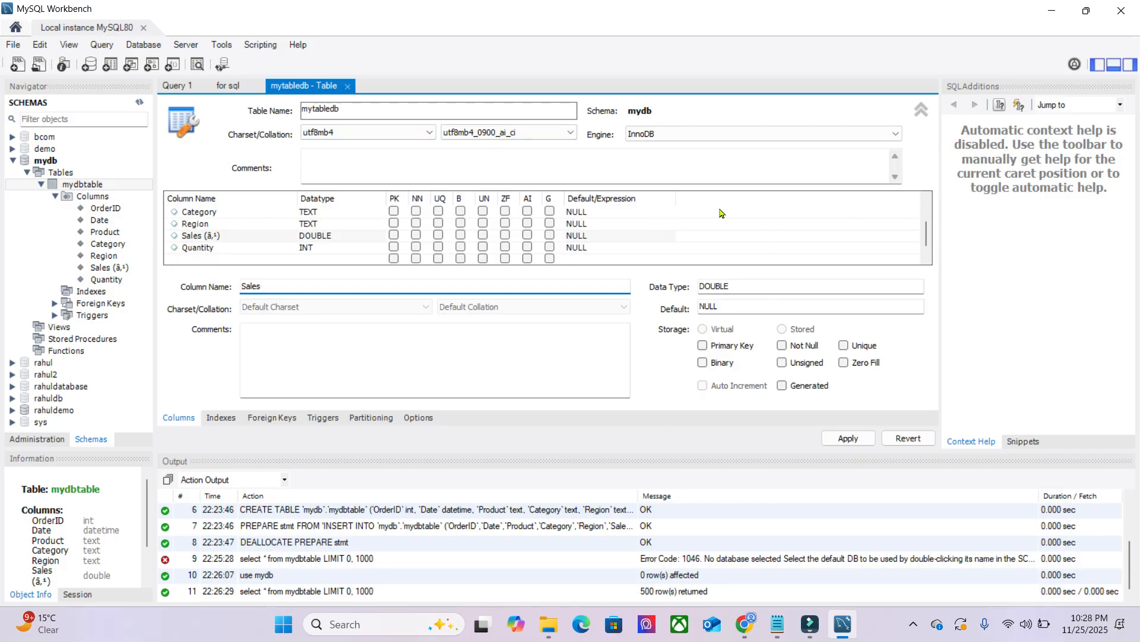
pyautogui.click(1085, 13)
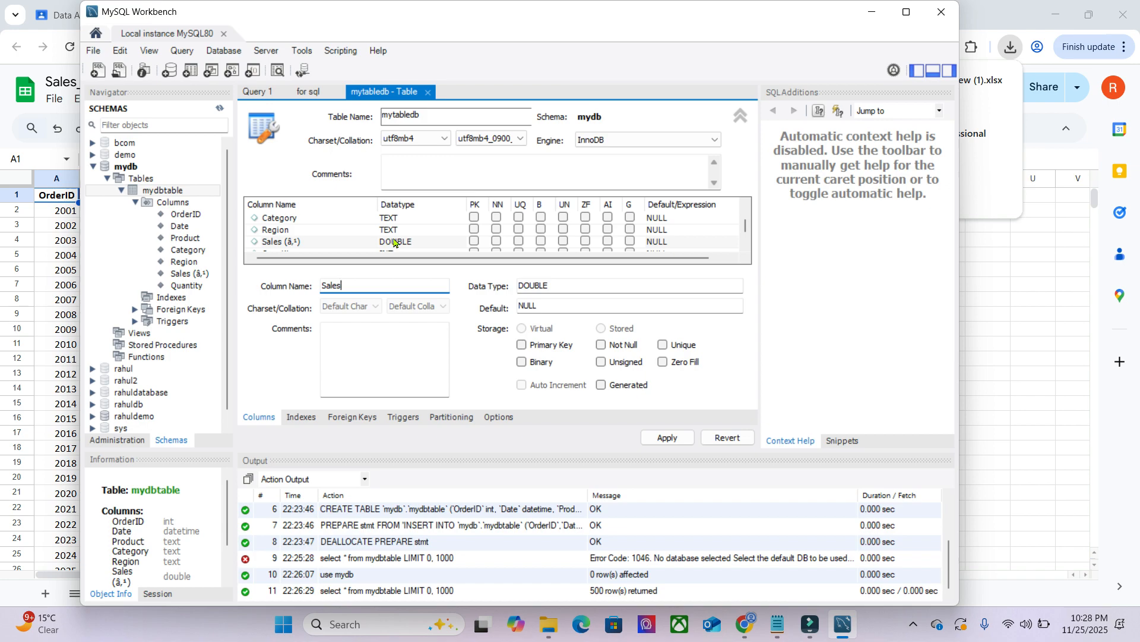
pyautogui.click(740, 122)
pyautogui.click(741, 120)
pyautogui.click(741, 120)
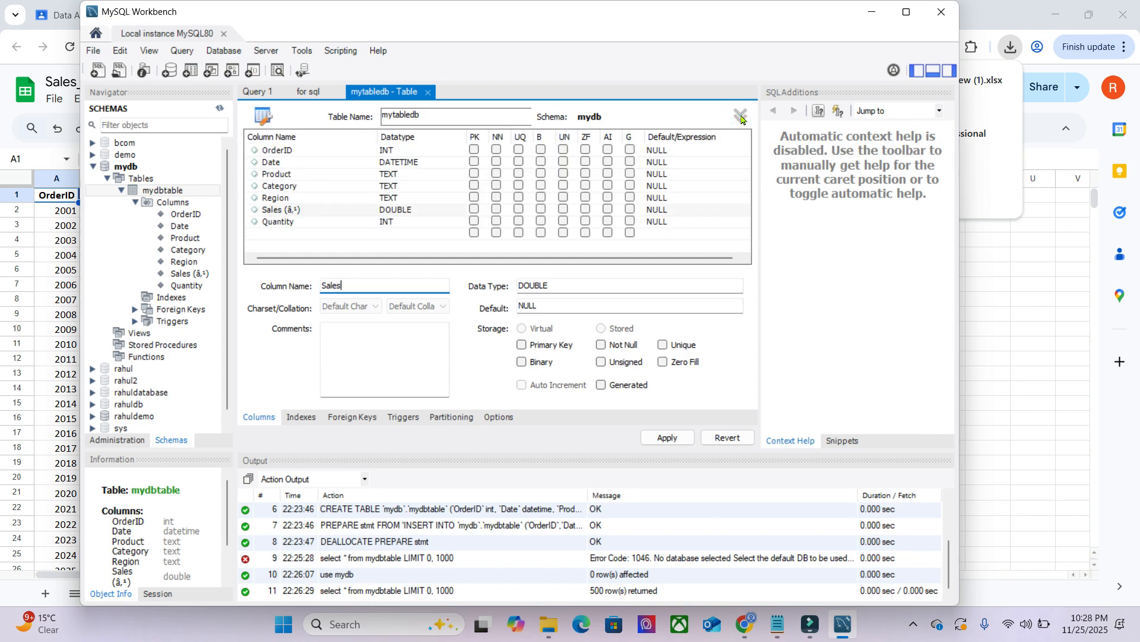
pyautogui.click(742, 120)
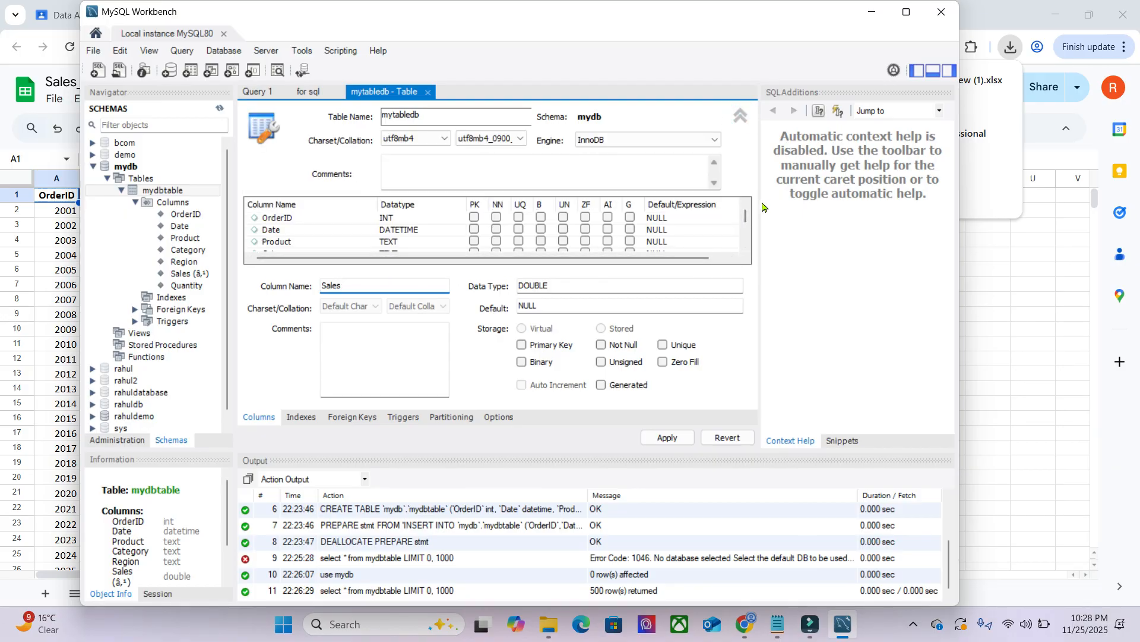
pyautogui.moveTo(760, 203); pyautogui.dragTo(828, 212)
pyautogui.click(906, 12)
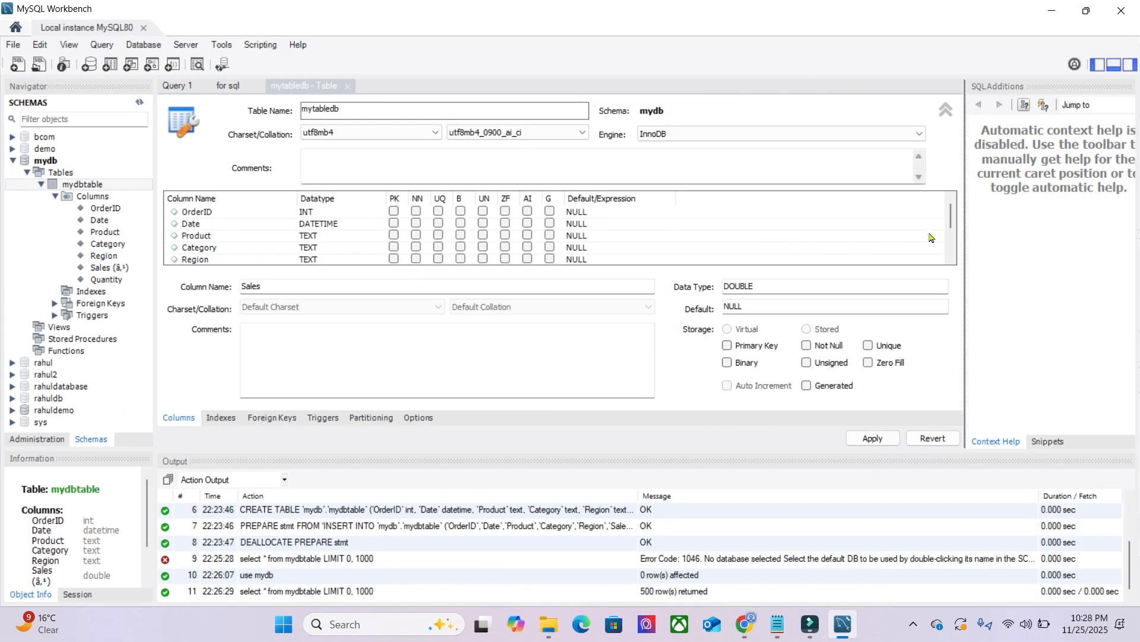
pyautogui.moveTo(964, 230)
pyautogui.mouseDown()
pyautogui.moveTo(889, 235)
pyautogui.moveTo(979, 235)
pyautogui.mouseUp()
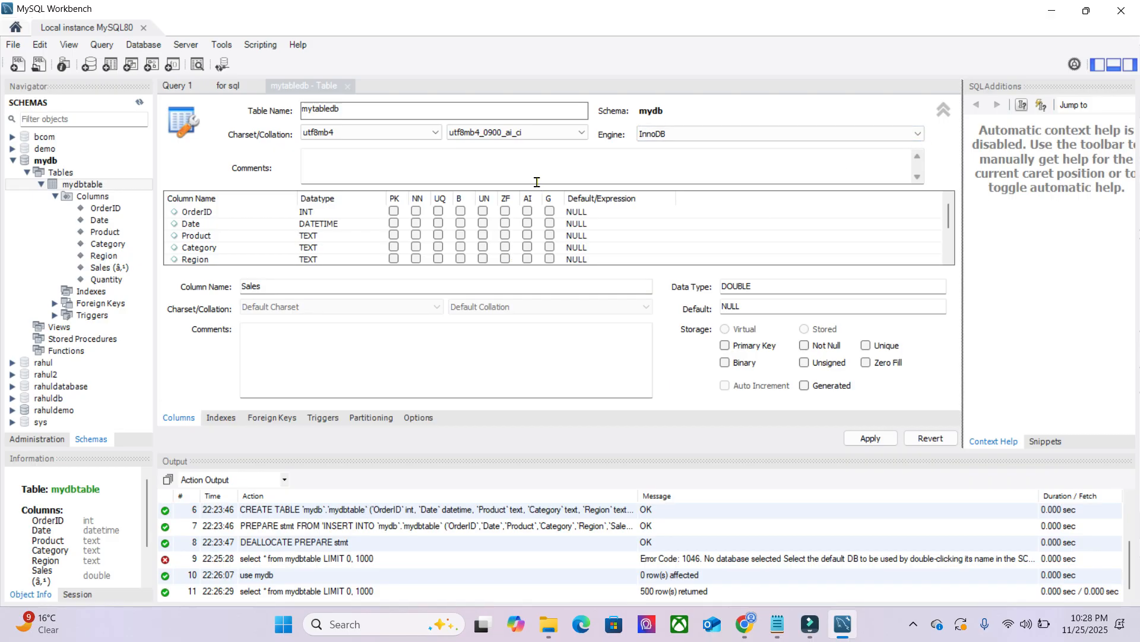
# - Check the Sales column in the column list and apply the table changes to the database
pyautogui.scroll(-2, 243, 262)
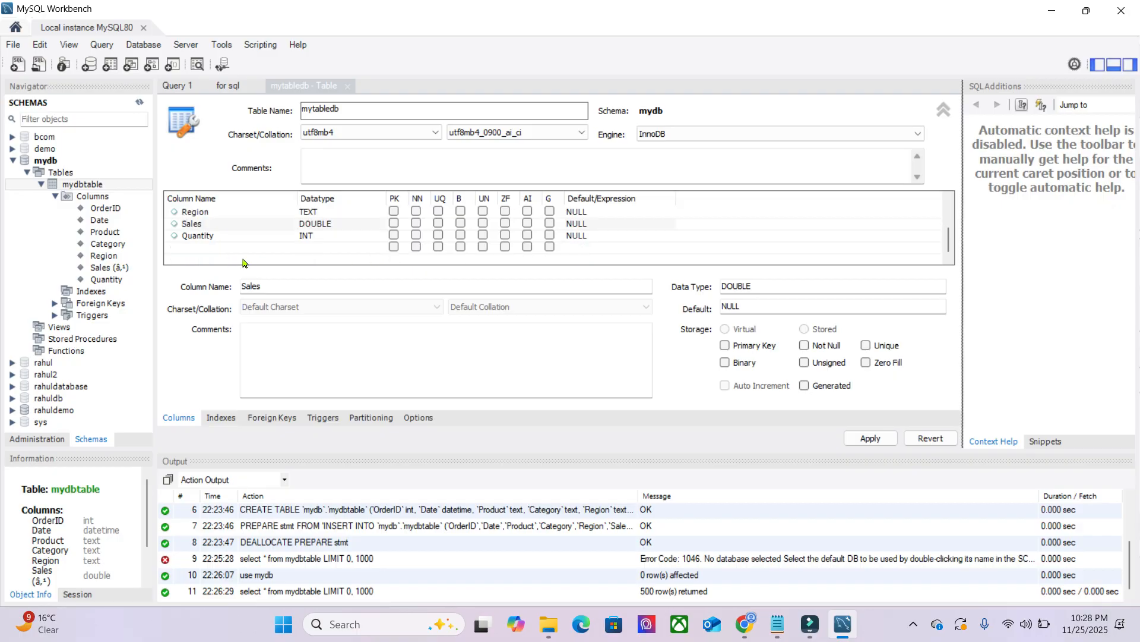
pyautogui.doubleClick(222, 228)
pyautogui.click(241, 236)
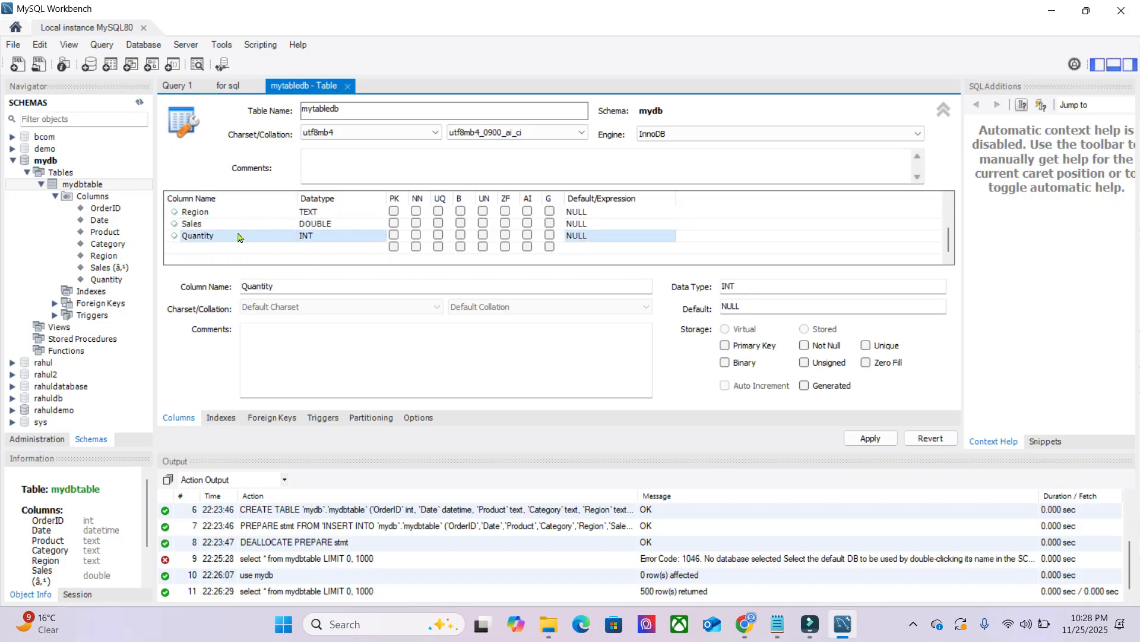
pyautogui.click(237, 225)
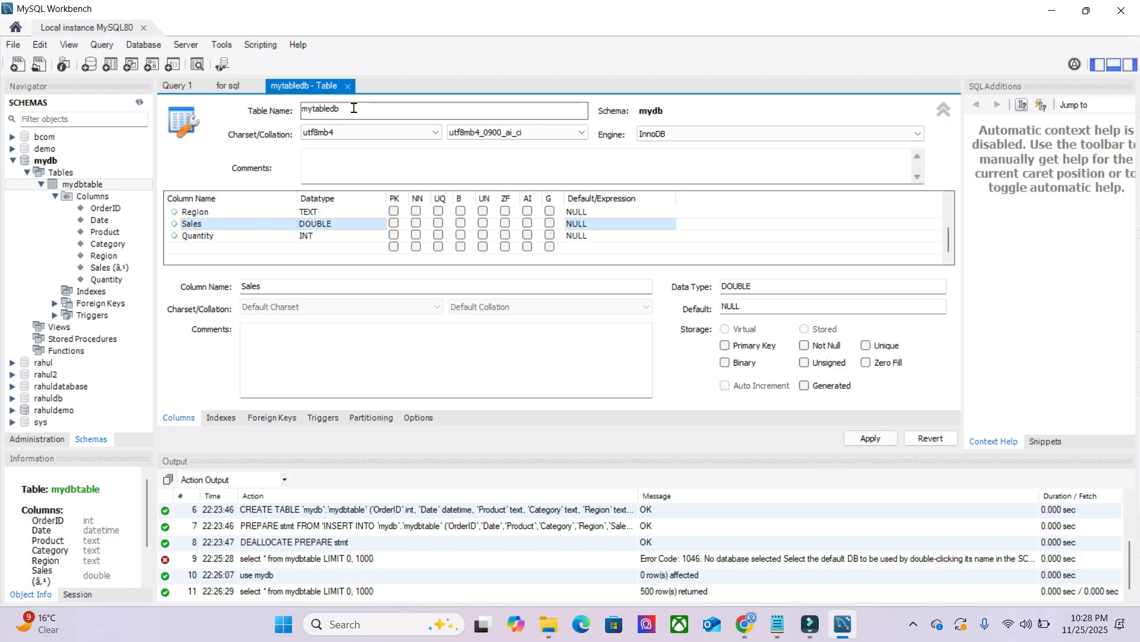
pyautogui.click(868, 439)
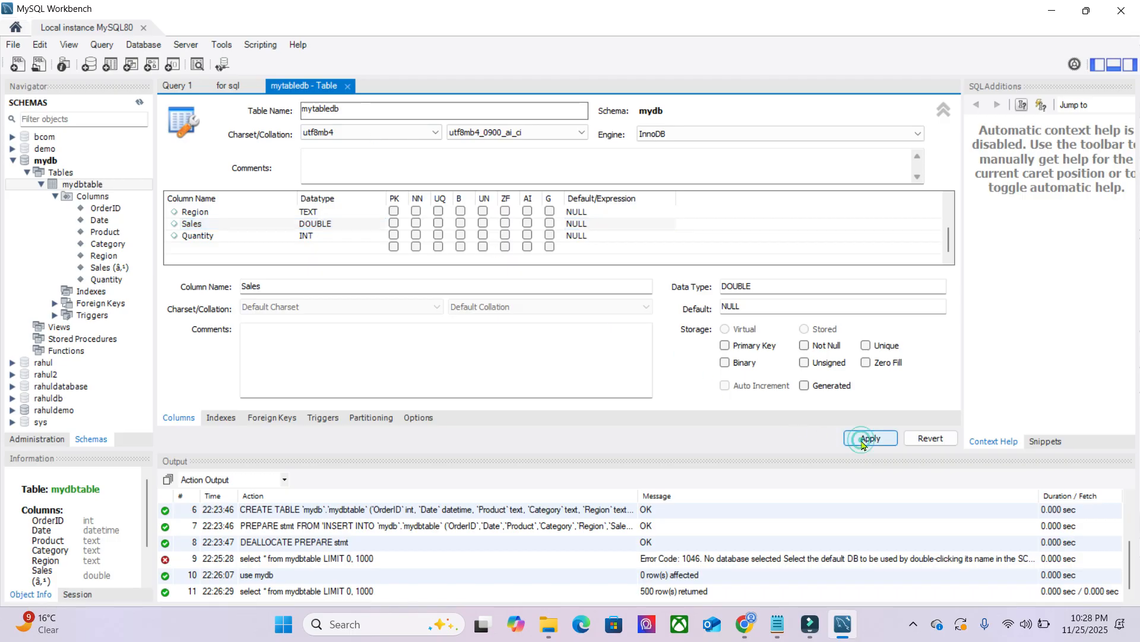
pyautogui.click(764, 502)
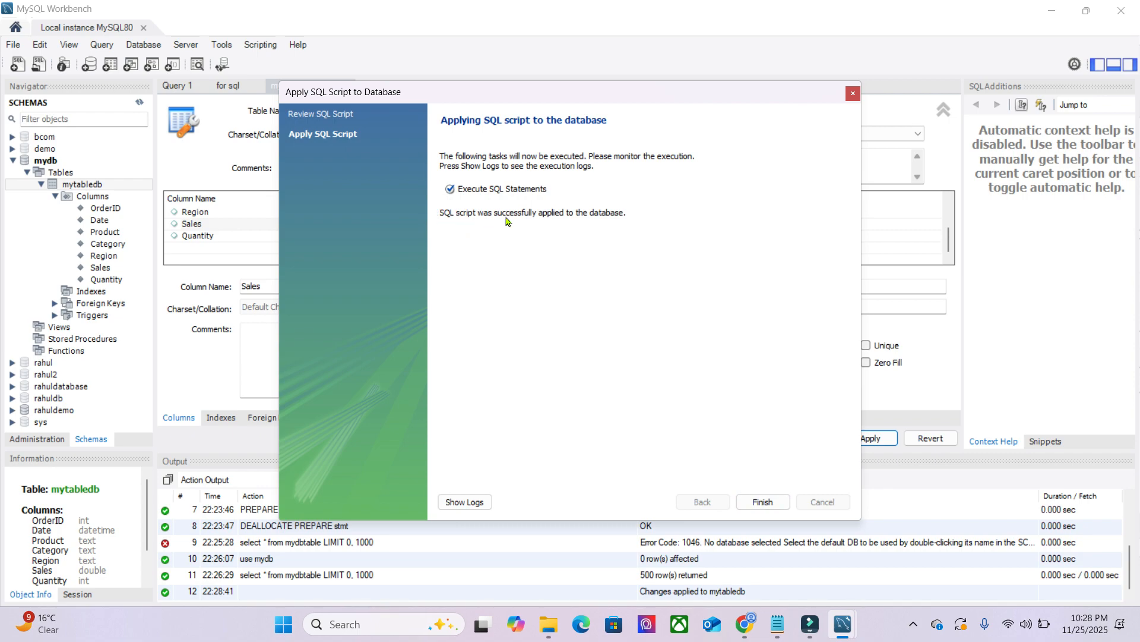
pyautogui.click(763, 504)
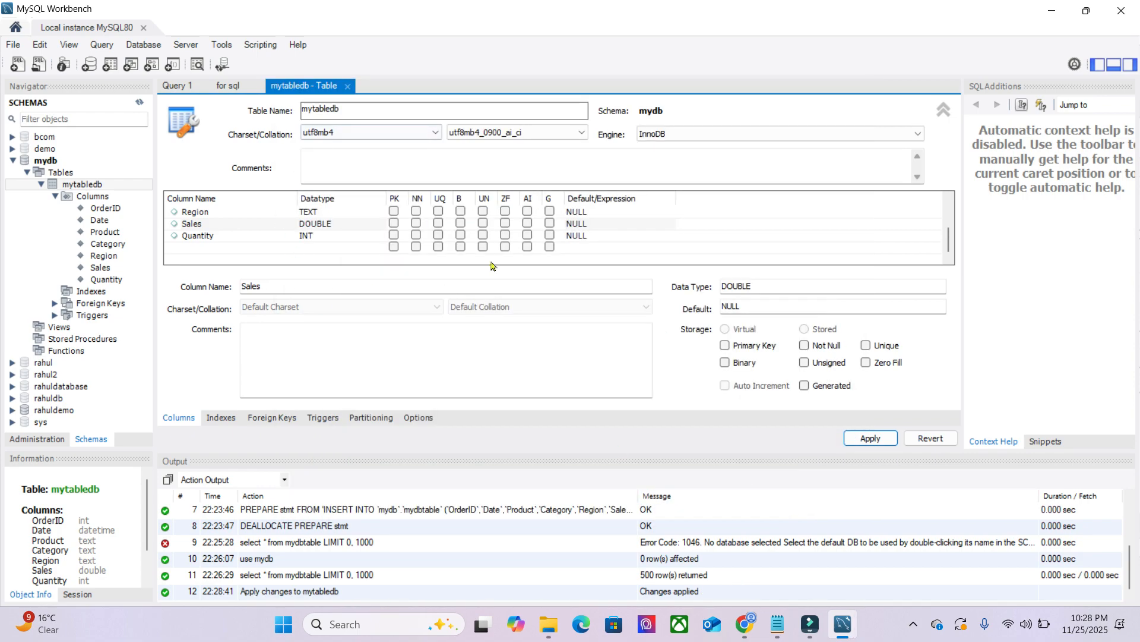
# - Close the mytabledb table editor and the "for sql" query, and return to the empty Query 1 editor
pyautogui.click(95, 187)
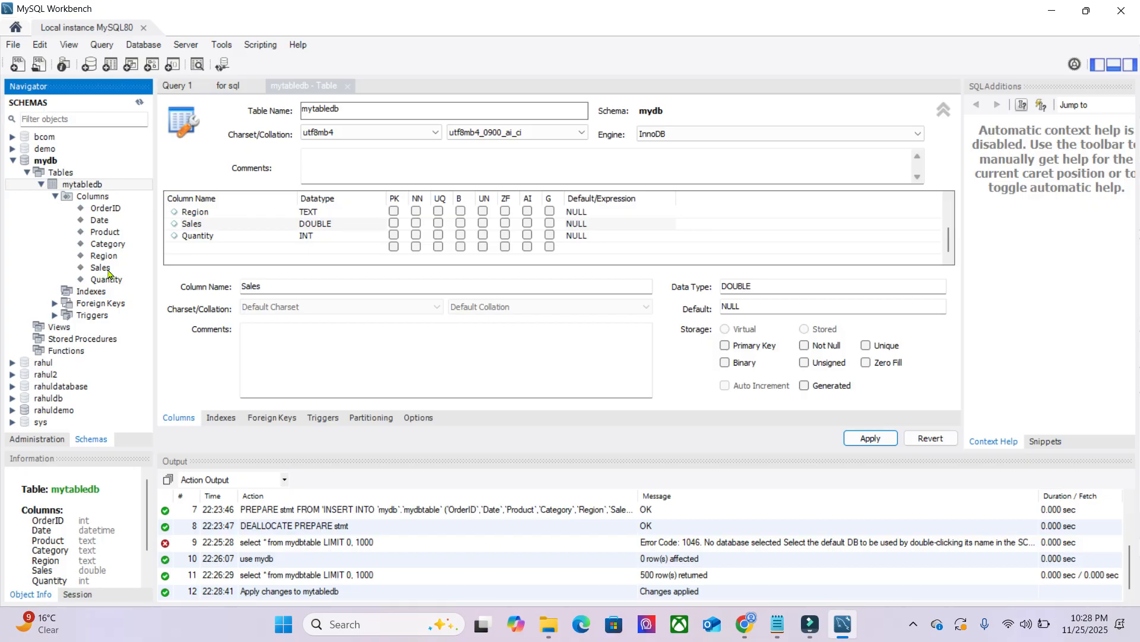
pyautogui.click(348, 88)
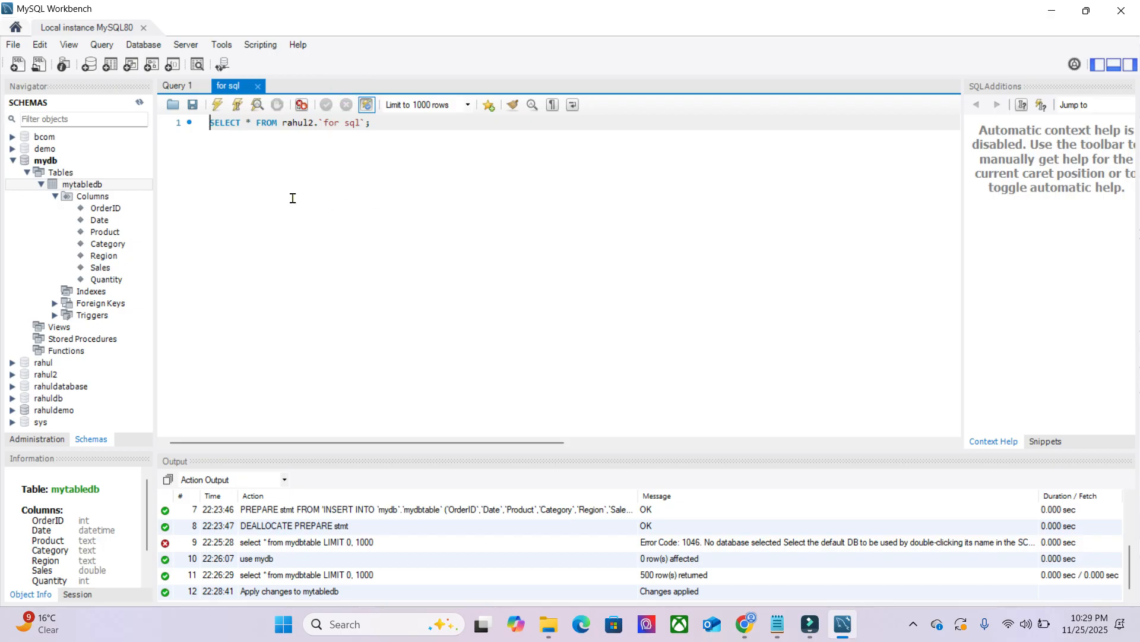
pyautogui.click(258, 87)
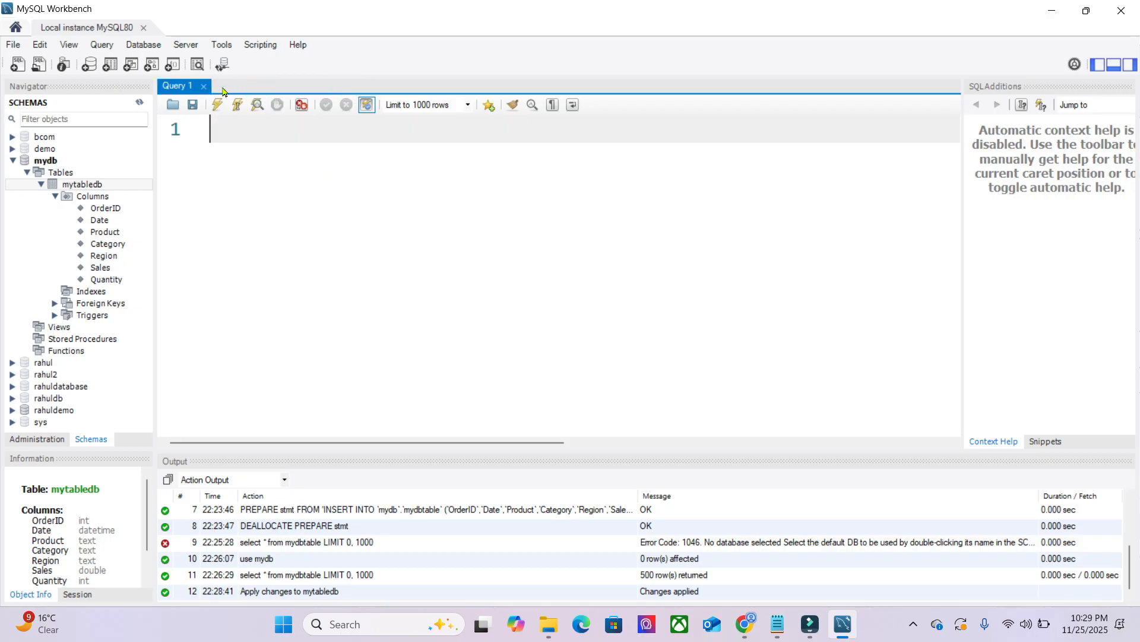
pyautogui.click(235, 131)
# - Switch to the sales dataset in Google Sheets and download it as a Microsoft Excel (.xlsx) file to the Downloads folder
pyautogui.click(1052, 10)
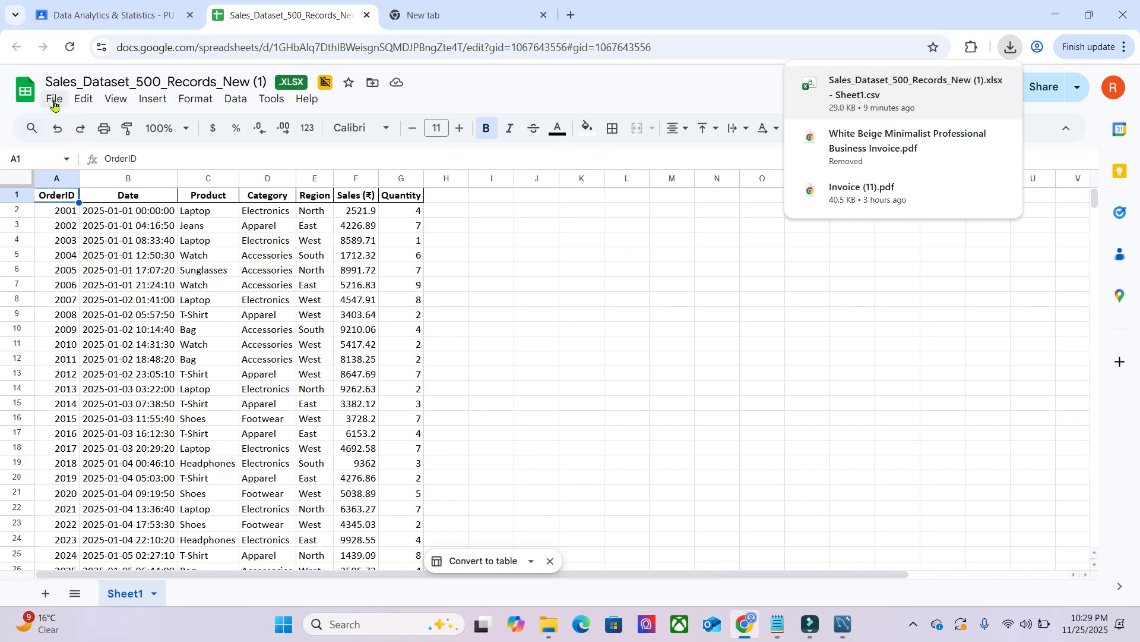
pyautogui.click(53, 101)
pyautogui.moveTo(104, 302)
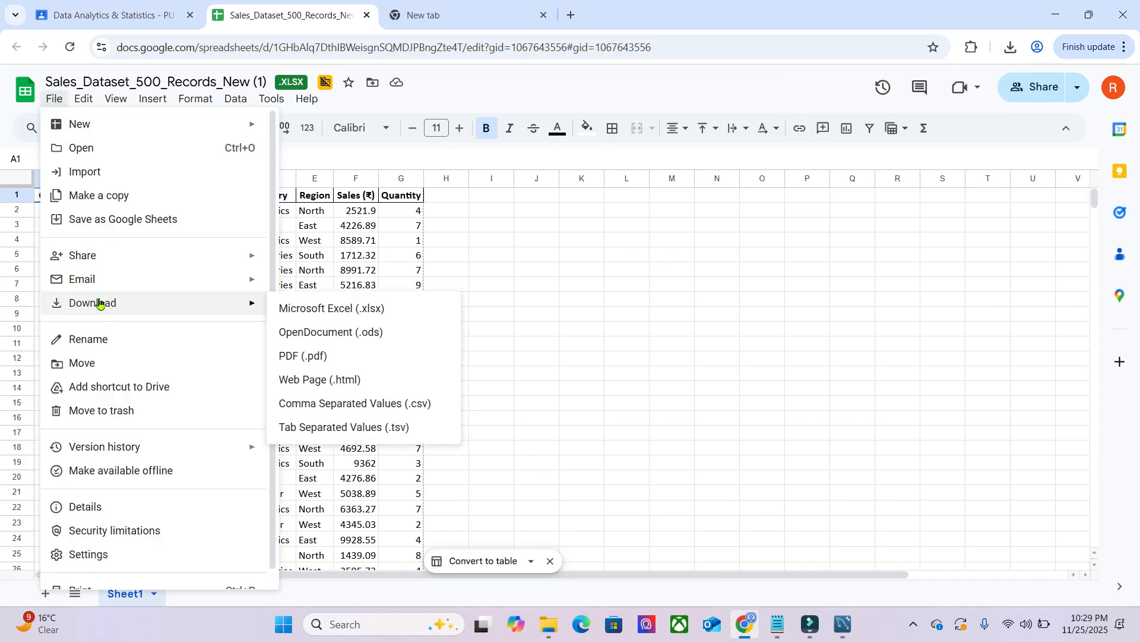
pyautogui.click(295, 315)
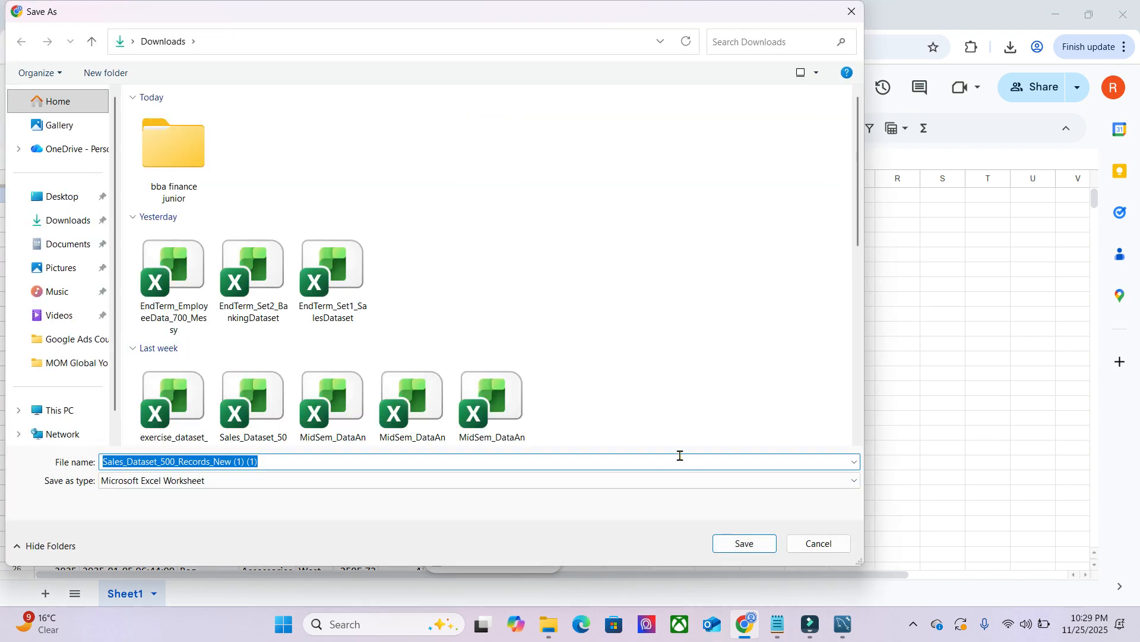
pyautogui.click(751, 552)
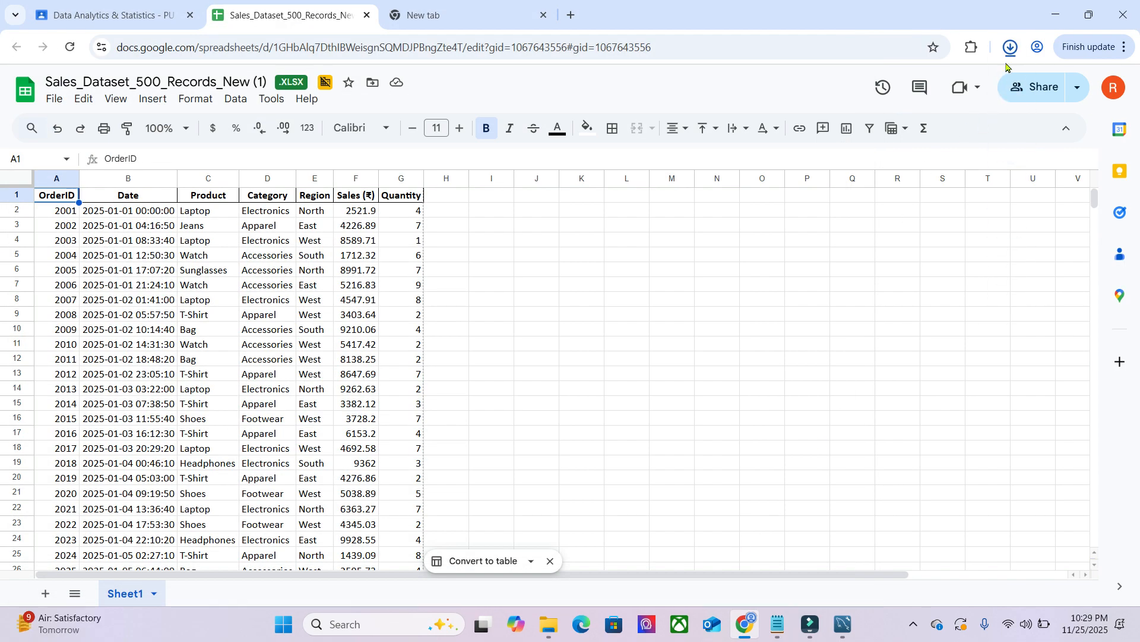
# - Open the downloaded Sales_Dataset_500_Records_New (1) (1) workbook in Excel and enable editing
pyautogui.click(1010, 52)
pyautogui.click(886, 86)
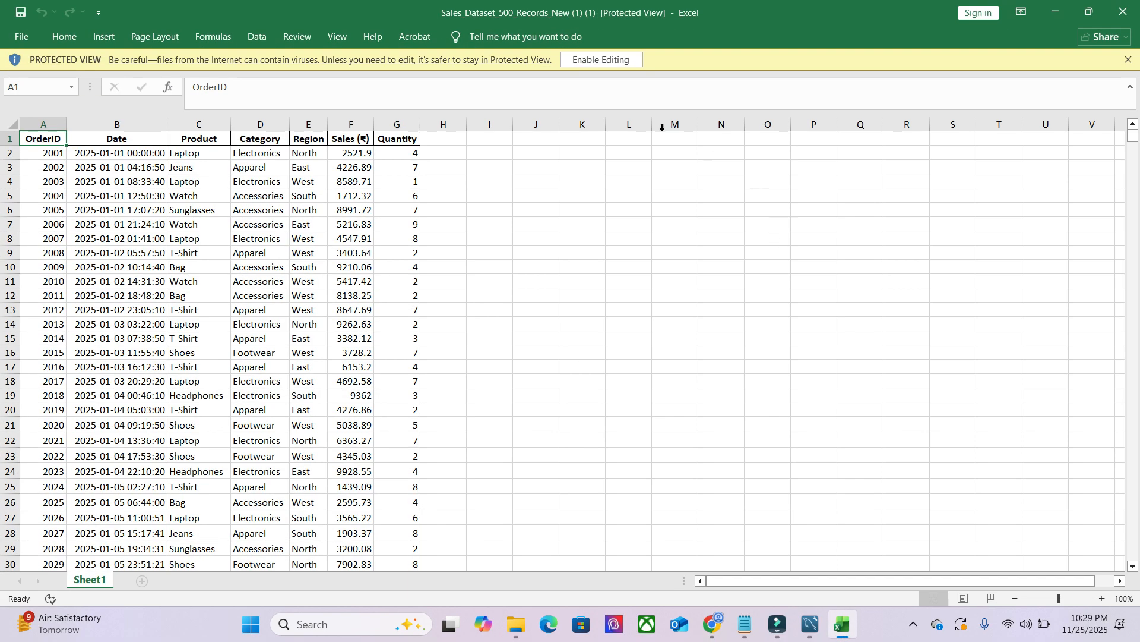
pyautogui.click(614, 61)
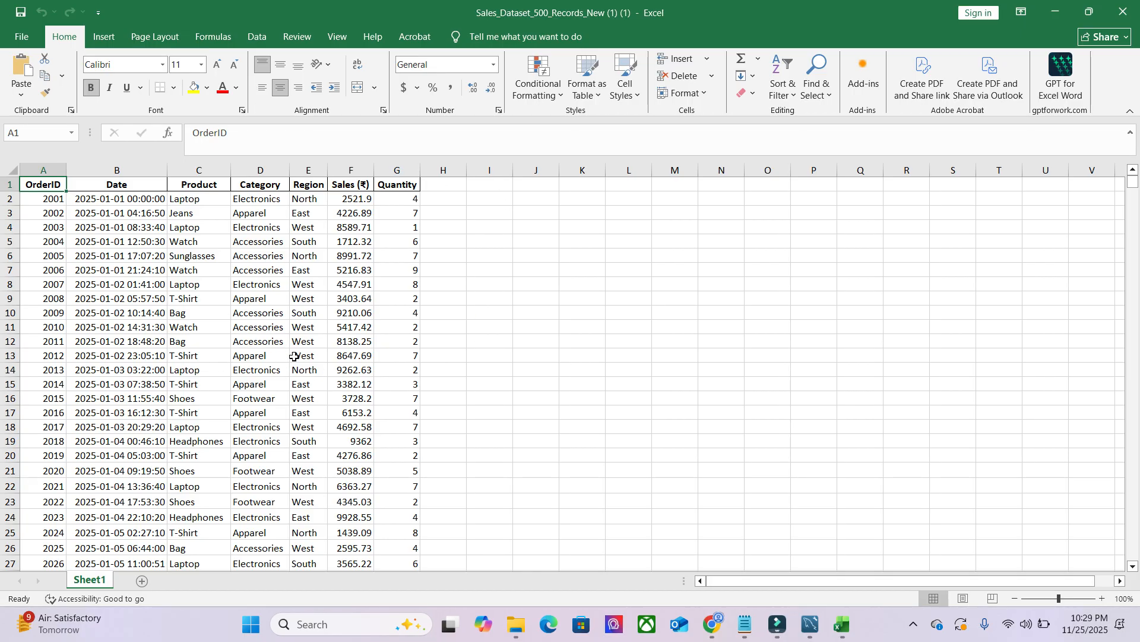
# - Copy the whole sales dataset, from the OrderID header in A1 to the last record in row 501
pyautogui.moveTo(40, 184); pyautogui.dragTo(386, 526)
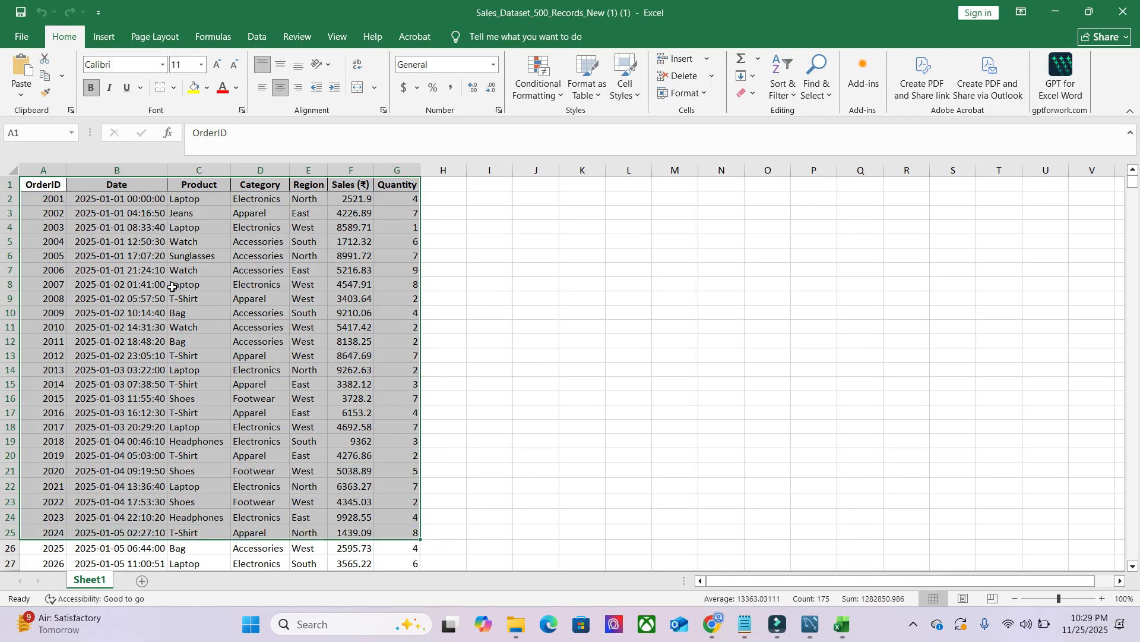
pyautogui.click(101, 256)
pyautogui.click(50, 189)
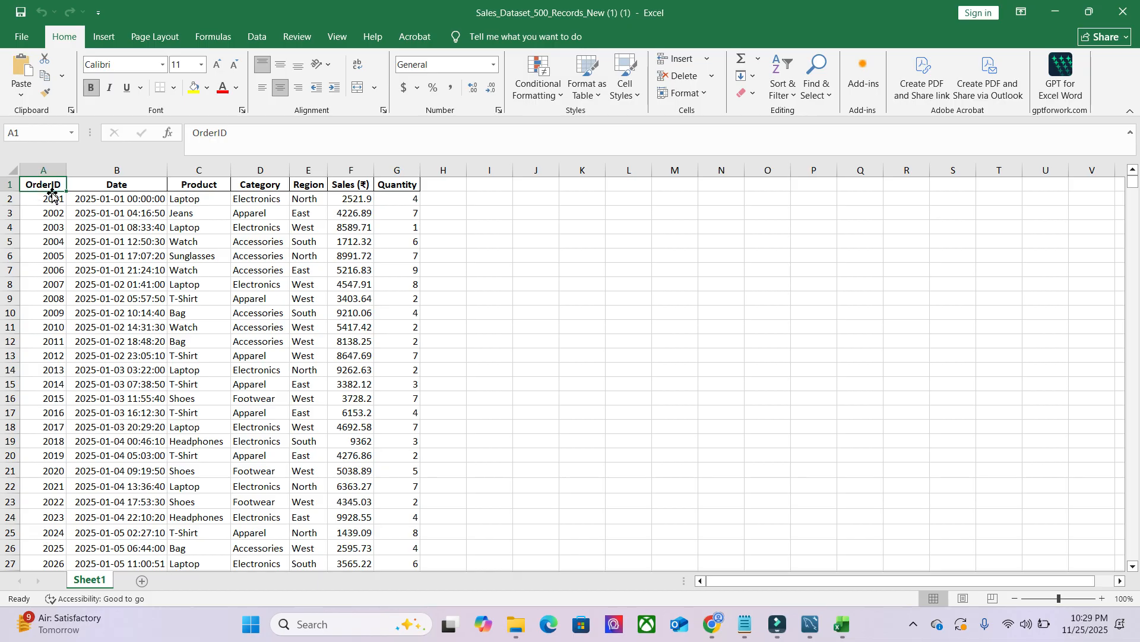
pyautogui.hotkey('ctrl', 'shift', 'End')
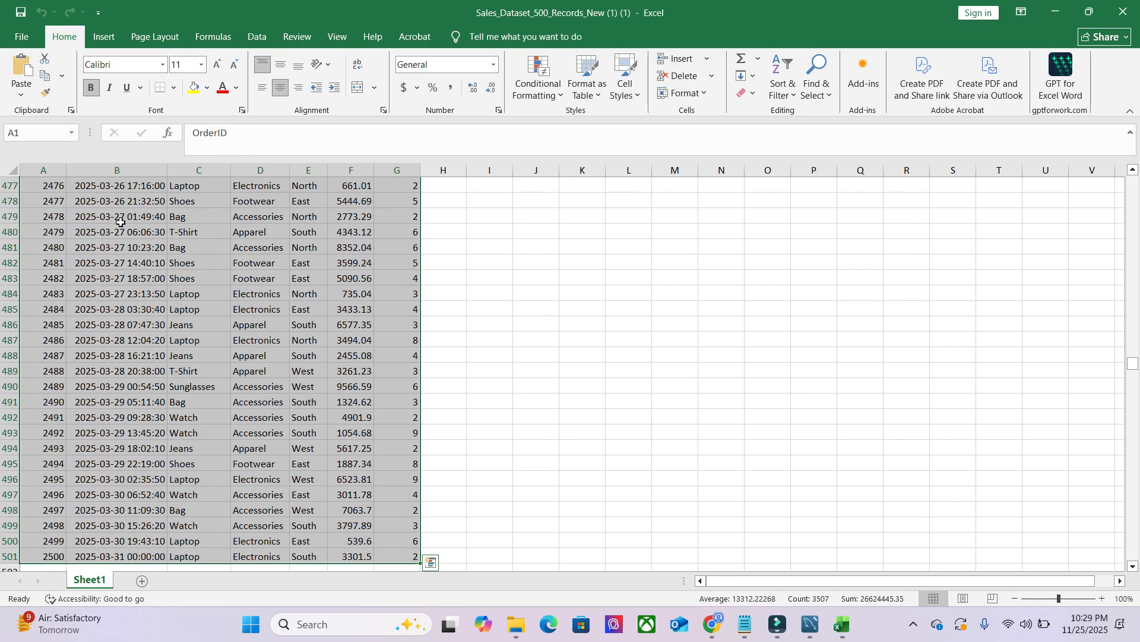
pyautogui.rightClick(121, 224)
pyautogui.click(156, 274)
pyautogui.scroll(20, 158, 271)
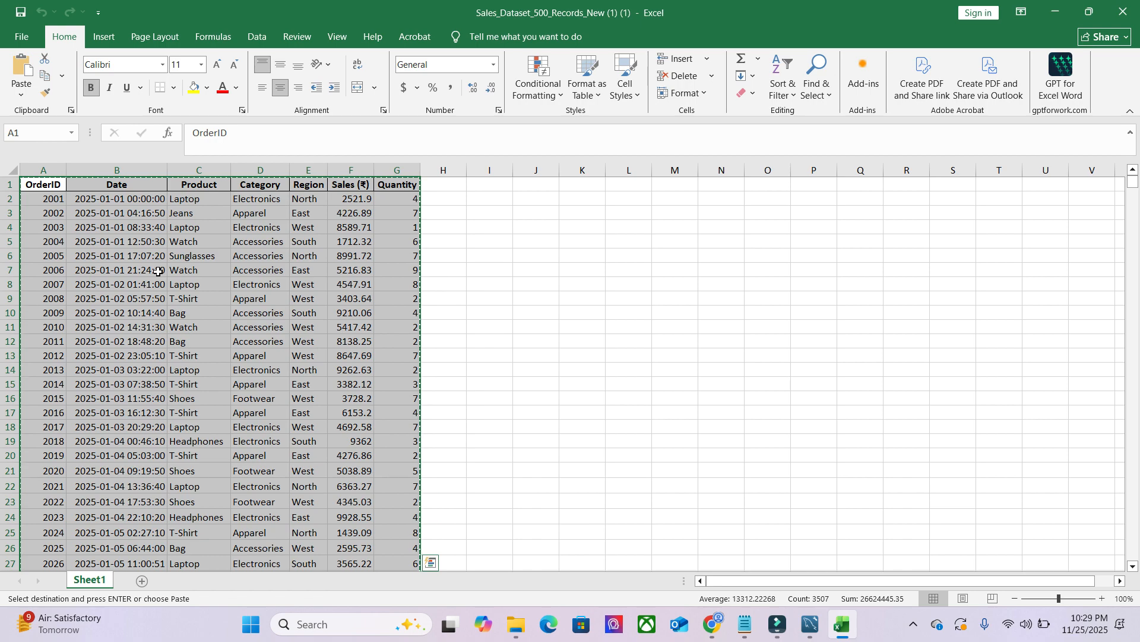
# - Create a new blank workbook and paste the copied sales dataset starting at cell A1
pyautogui.click(22, 40)
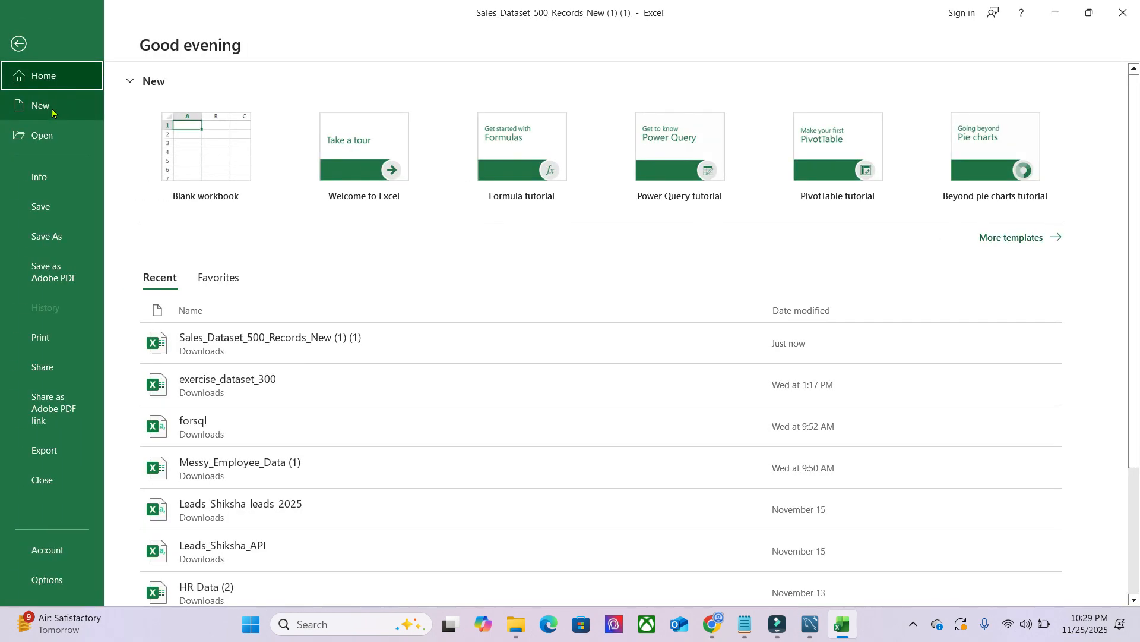
pyautogui.click(53, 109)
pyautogui.click(221, 134)
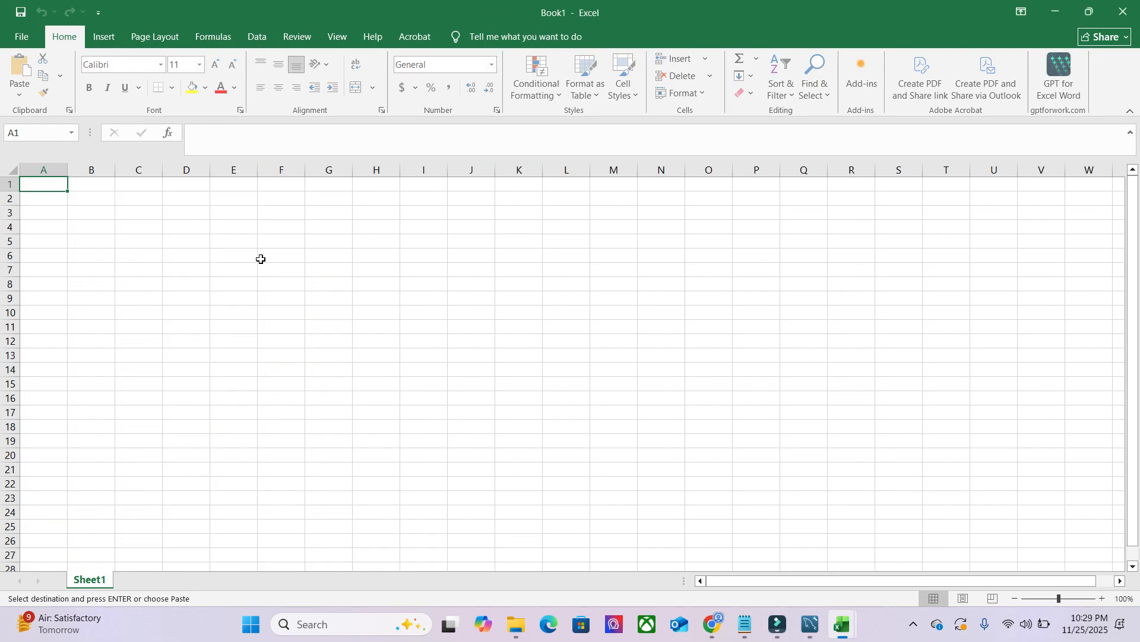
pyautogui.hotkey('ctrl', 'v')
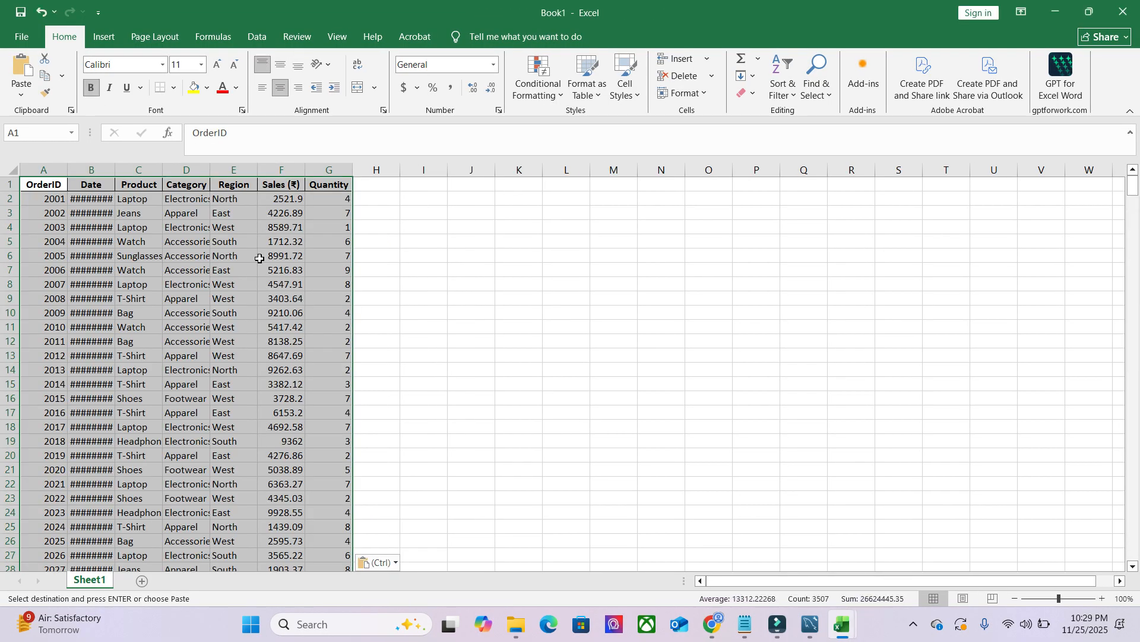
# - Save the new workbook to the Downloads folder in CSV UTF-8 (Comma delimited) format as Book1fgh, keeping the existing Book1.csv
pyautogui.click(35, 40)
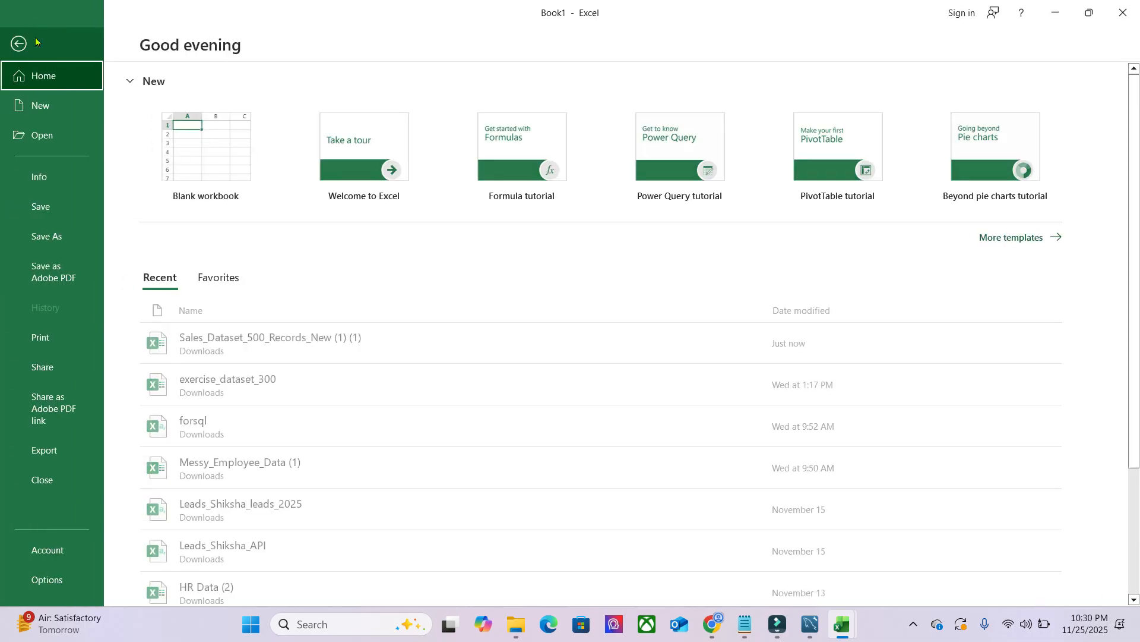
pyautogui.click(54, 237)
pyautogui.click(482, 173)
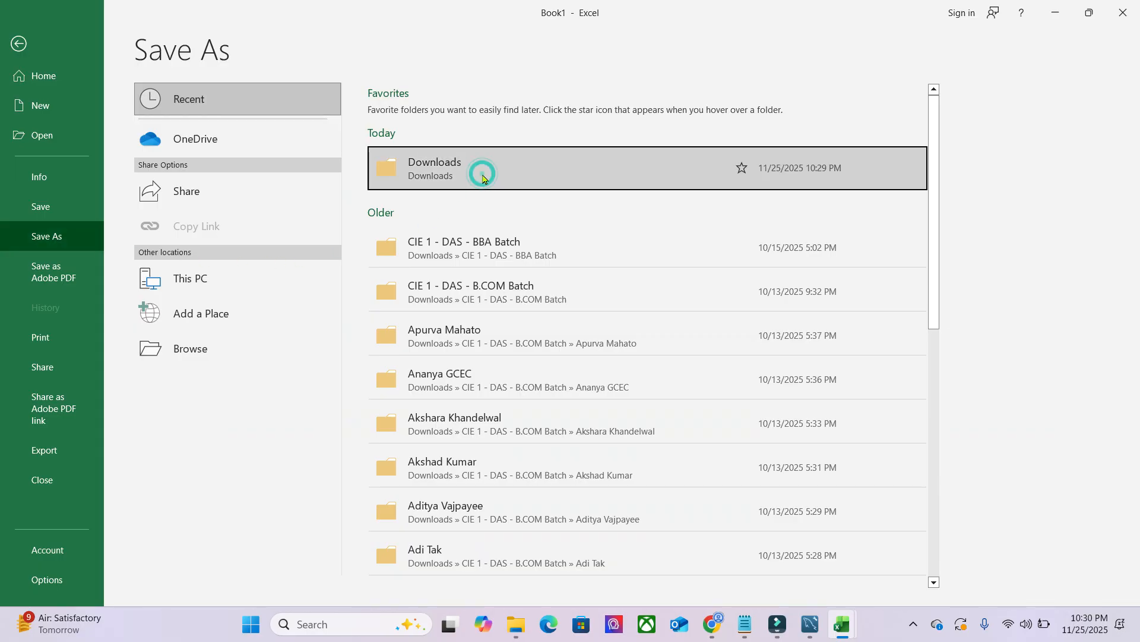
pyautogui.click(190, 266)
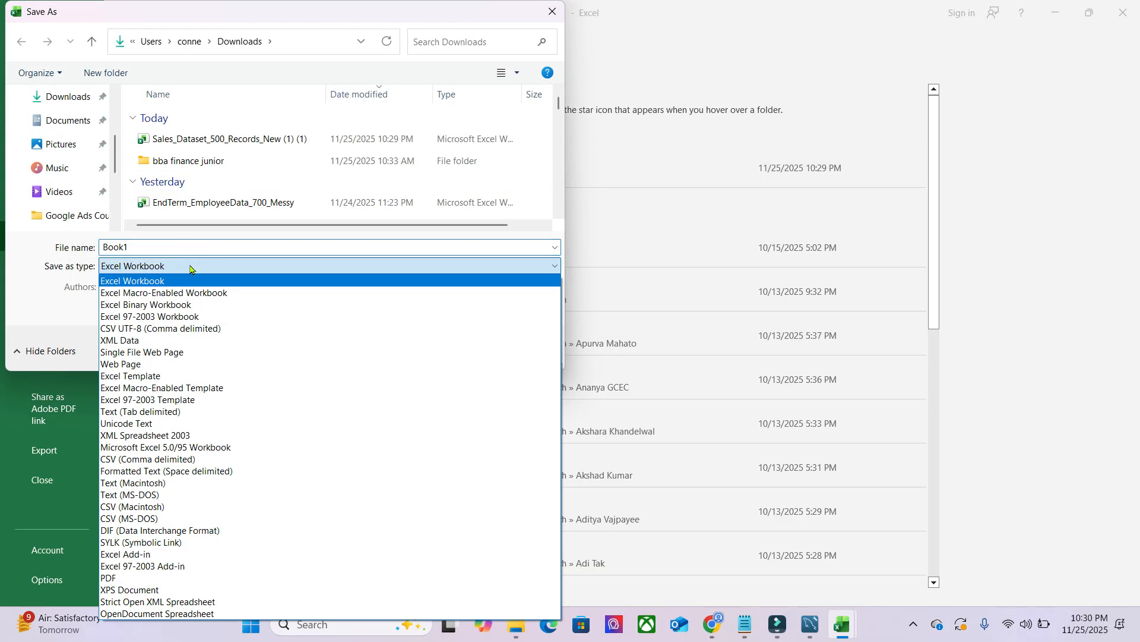
pyautogui.click(156, 328)
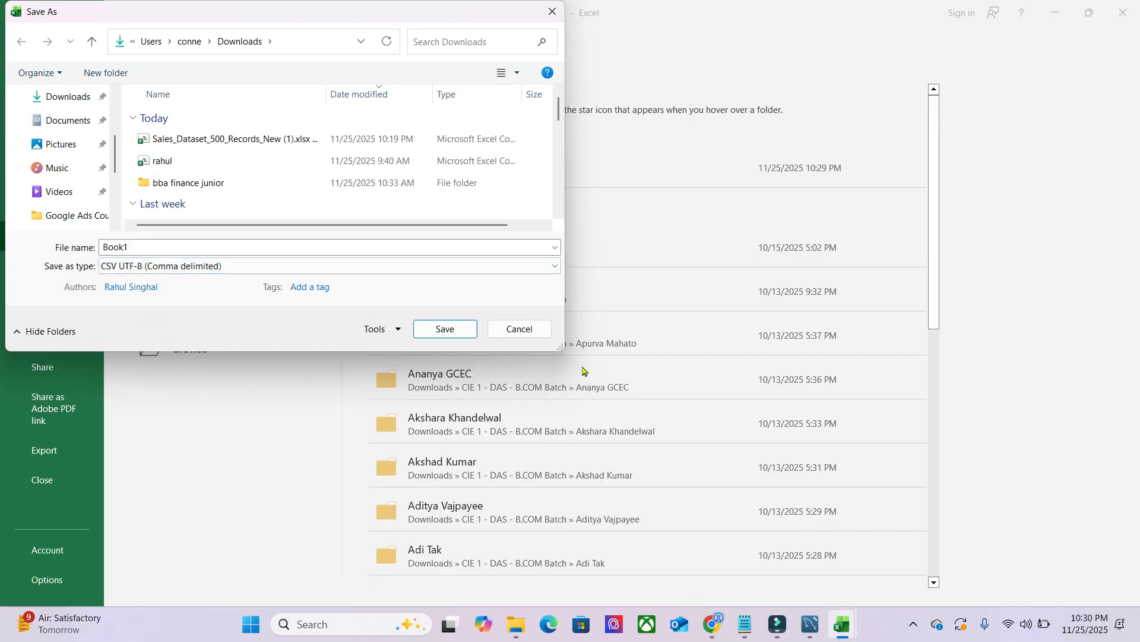
pyautogui.click(444, 329)
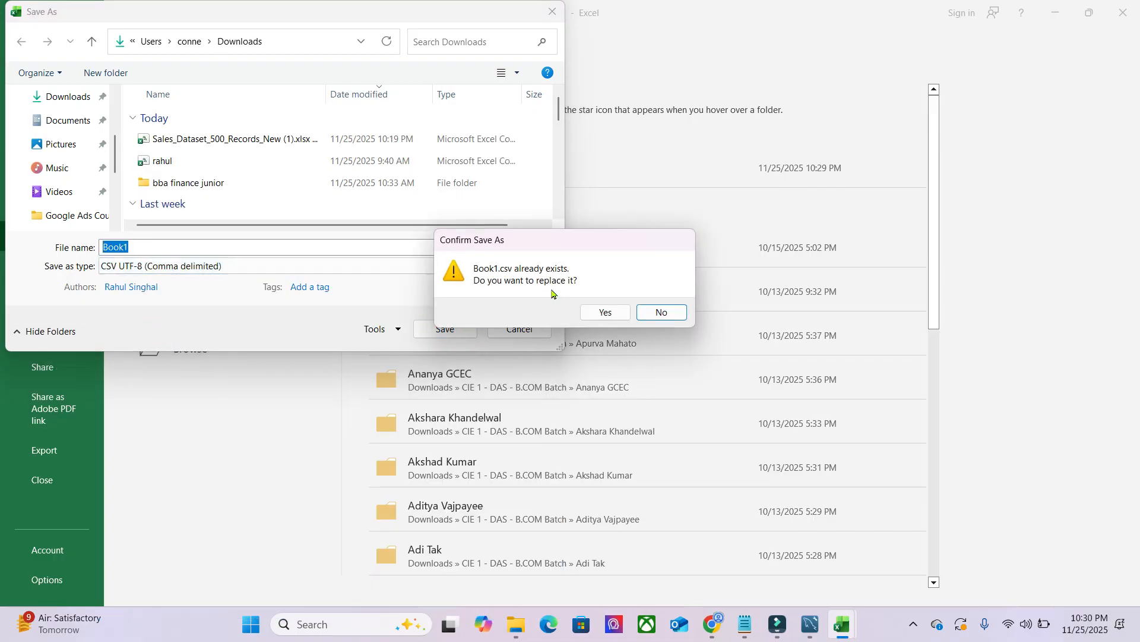
pyautogui.click(659, 312)
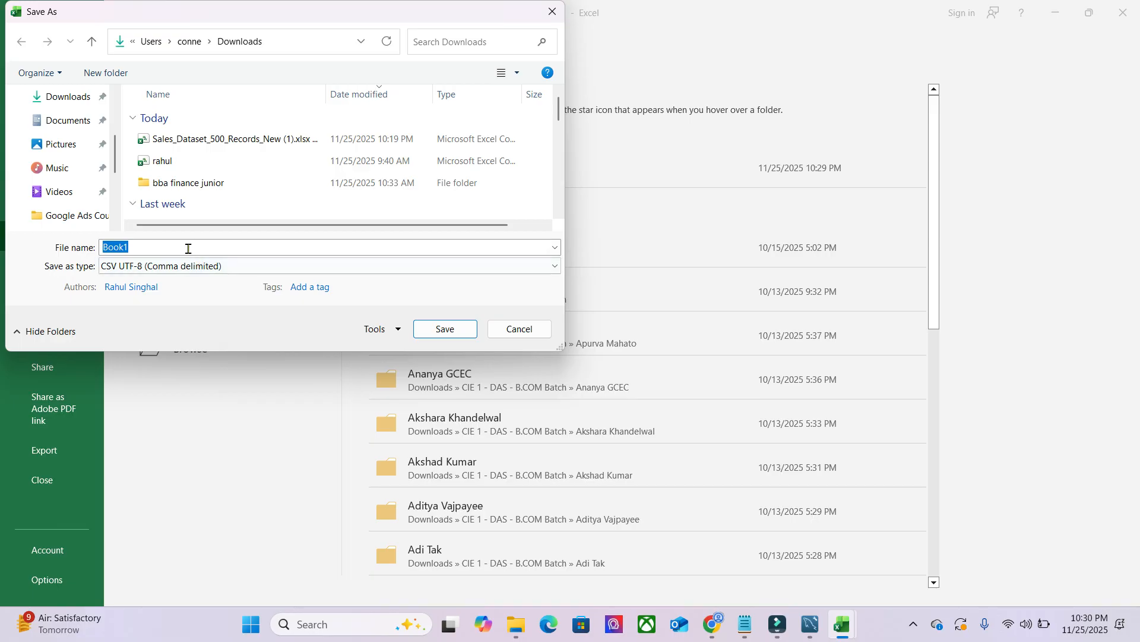
pyautogui.click(190, 251)
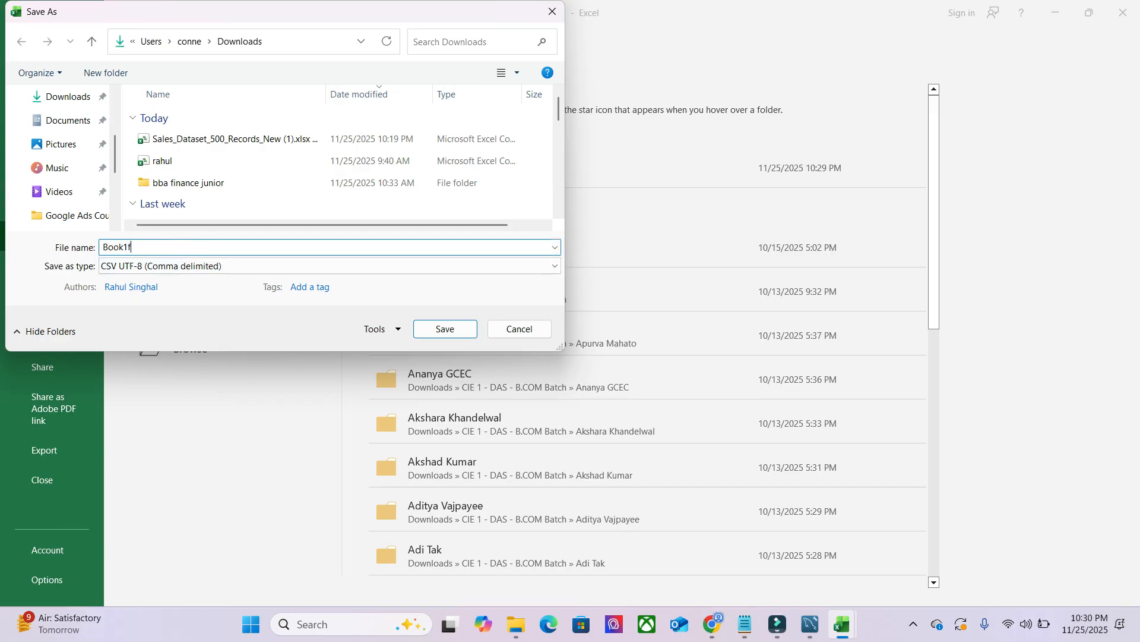
pyautogui.click(444, 328)
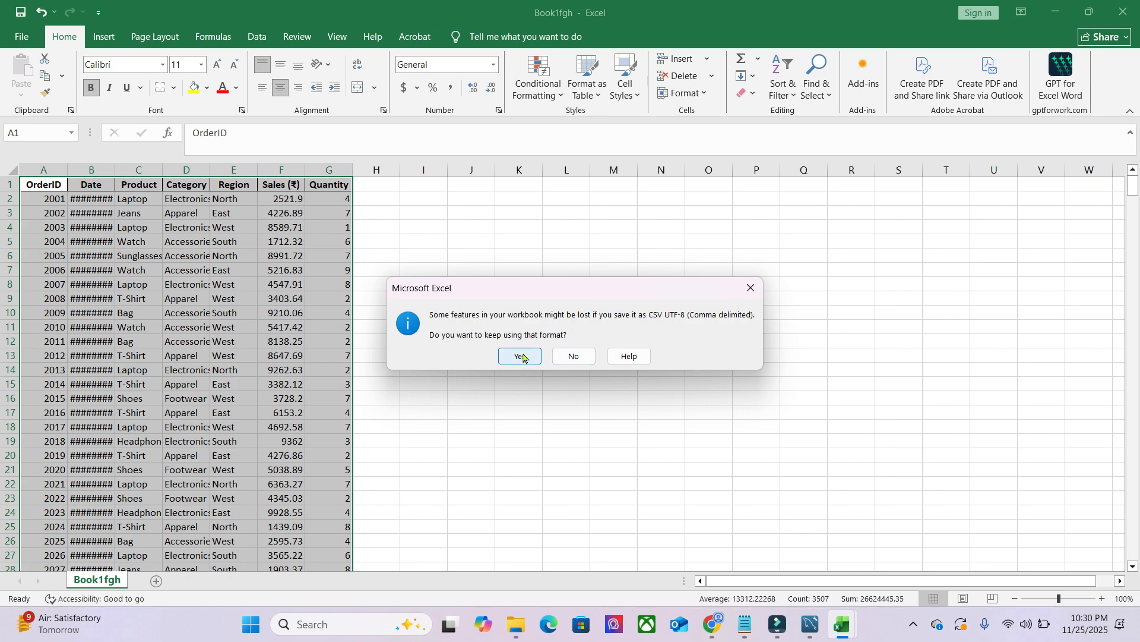
pyautogui.click(521, 357)
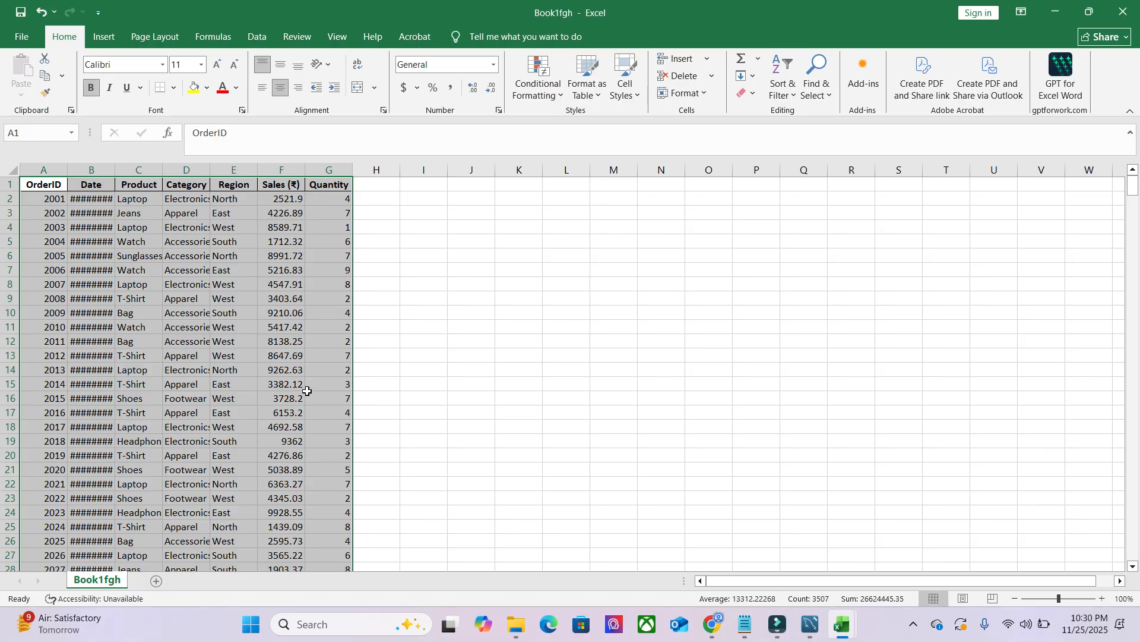
# - Switch to MySQL Workbench to view the mytabledb table's columns in the mydb schema, and return to the Excel workbook
pyautogui.click(810, 623)
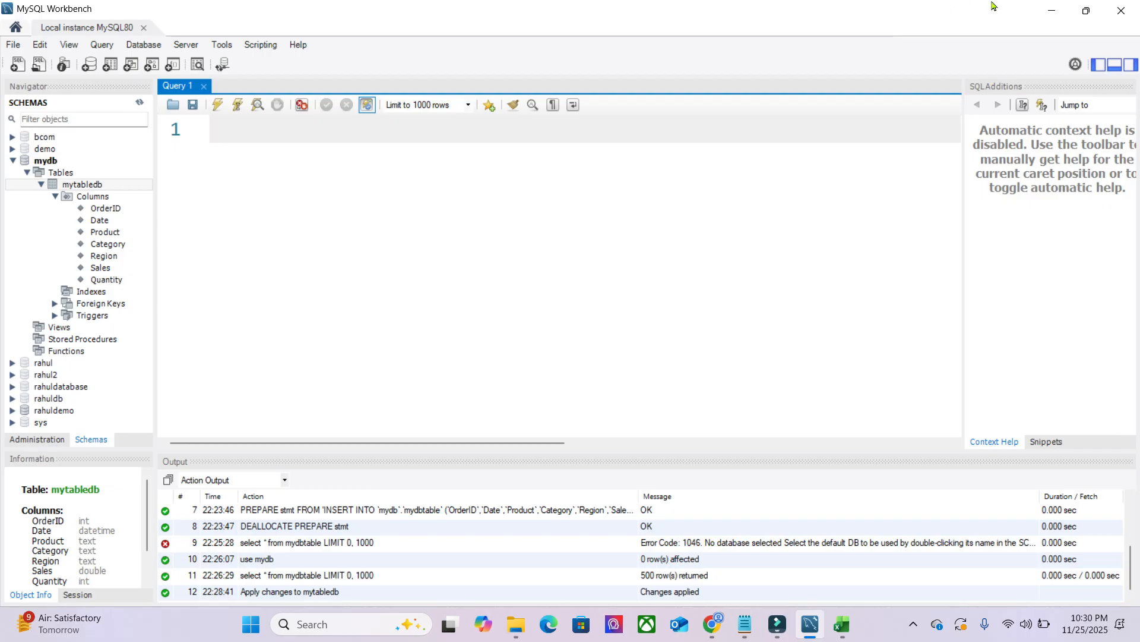
pyautogui.click(1052, 10)
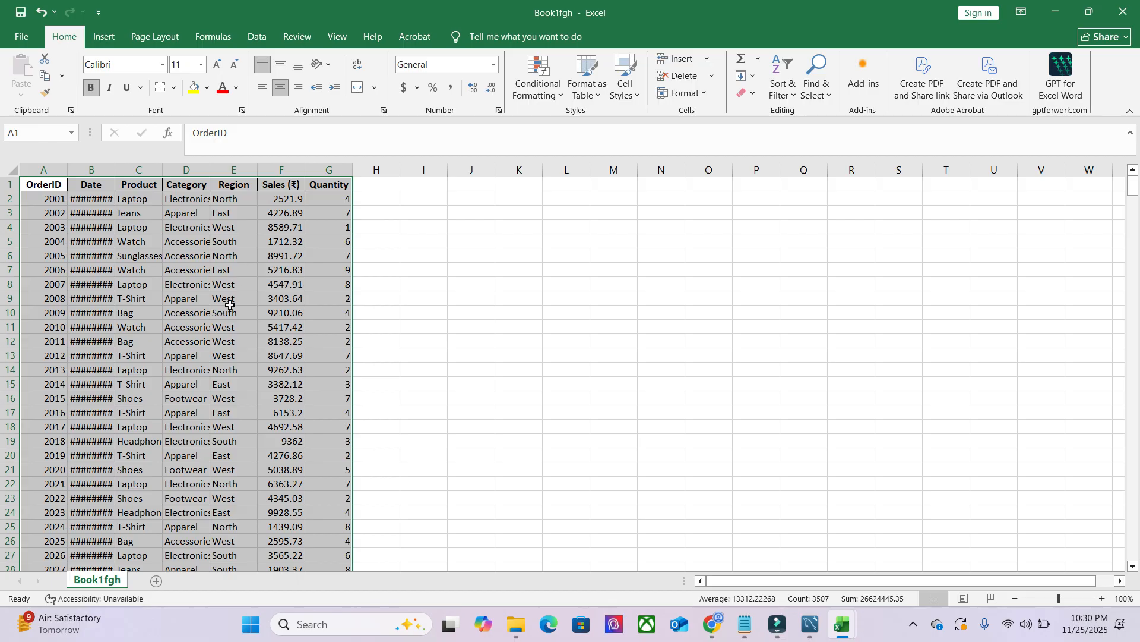